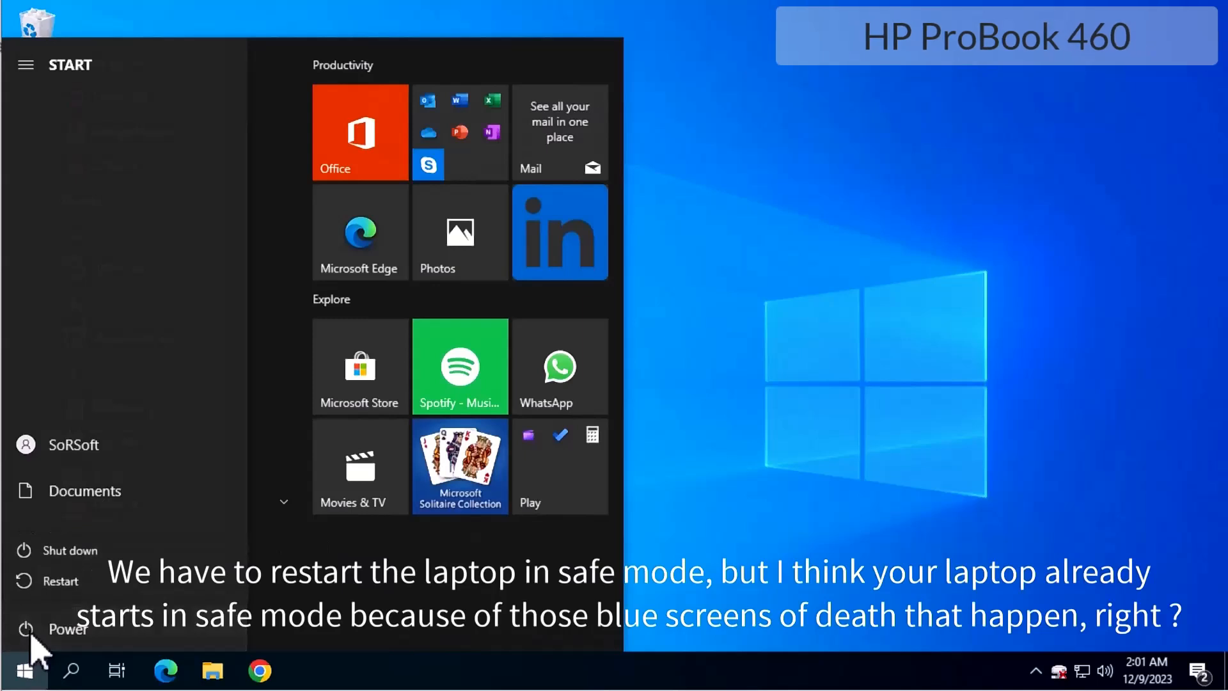
Restart Windows into its recovery environment and open the advanced troubleshooting options
{"action": "left_click", "coordinate": [89, 583]}
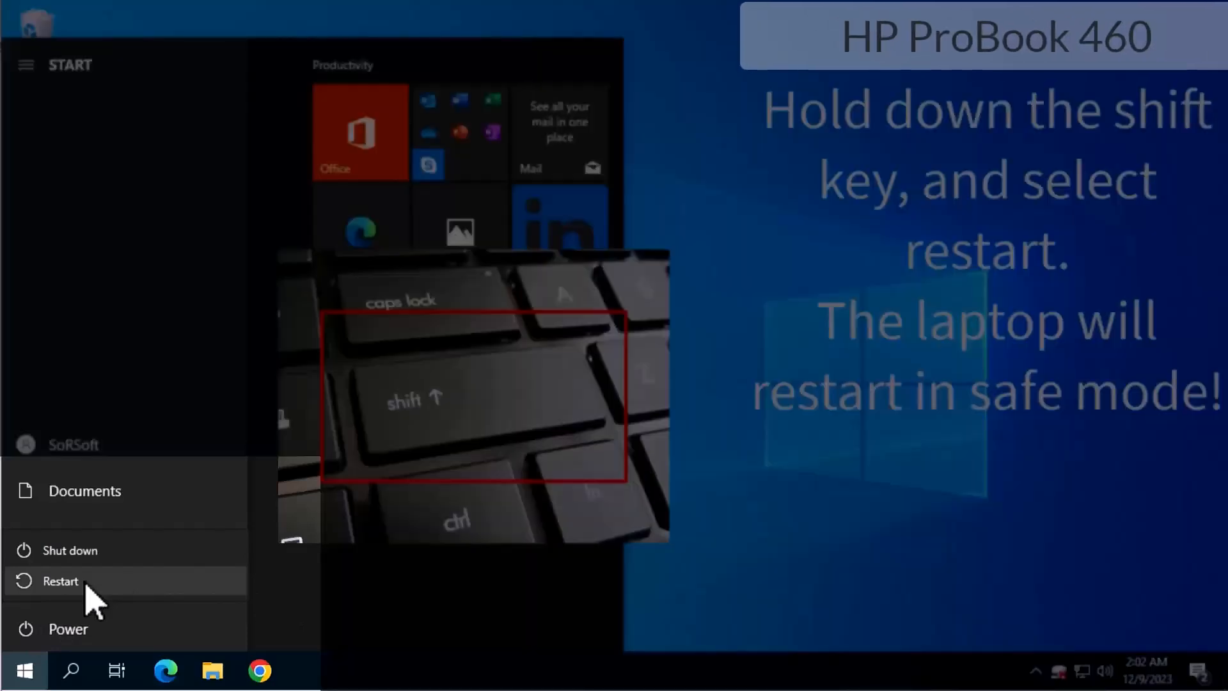
{"action": "left_click", "coordinate": [86, 582], "text": "shift"}
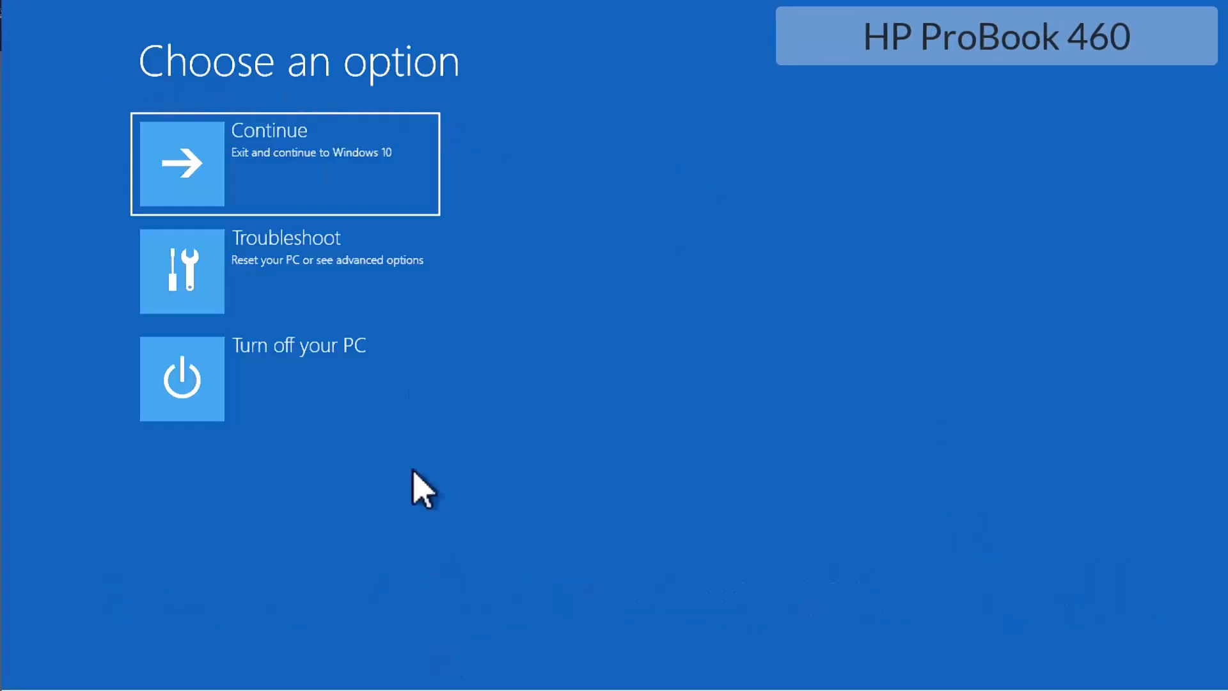
{"action": "left_click", "coordinate": [322, 271]}
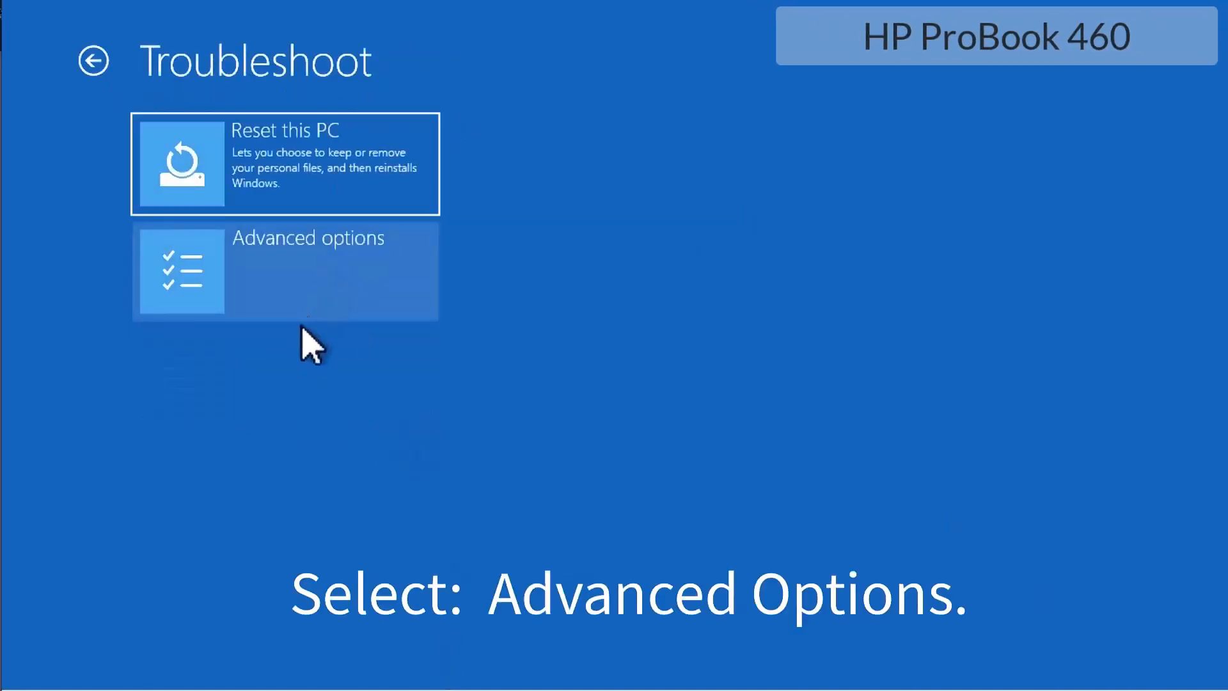
{"action": "left_click", "coordinate": [181, 274]}
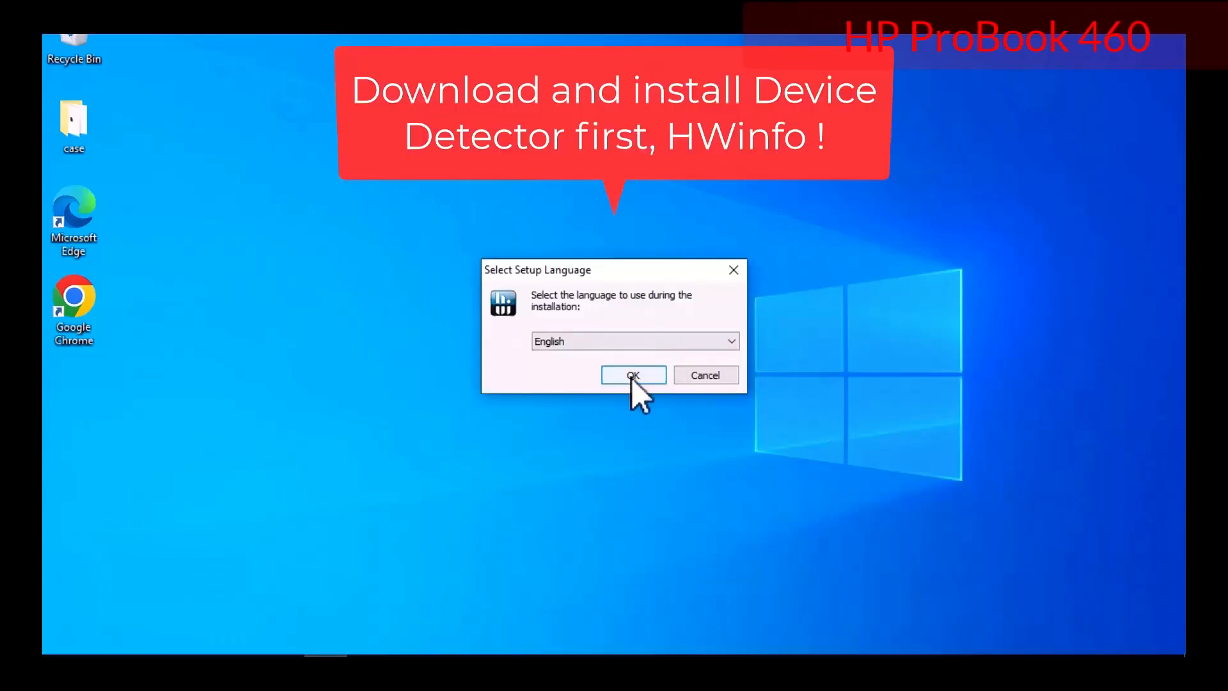
Install HWiNFO64 in English, accepting the license agreement and launching the program when setup finishes
{"action": "left_click", "coordinate": [633, 376]}
{"action": "left_click", "coordinate": [714, 477]}
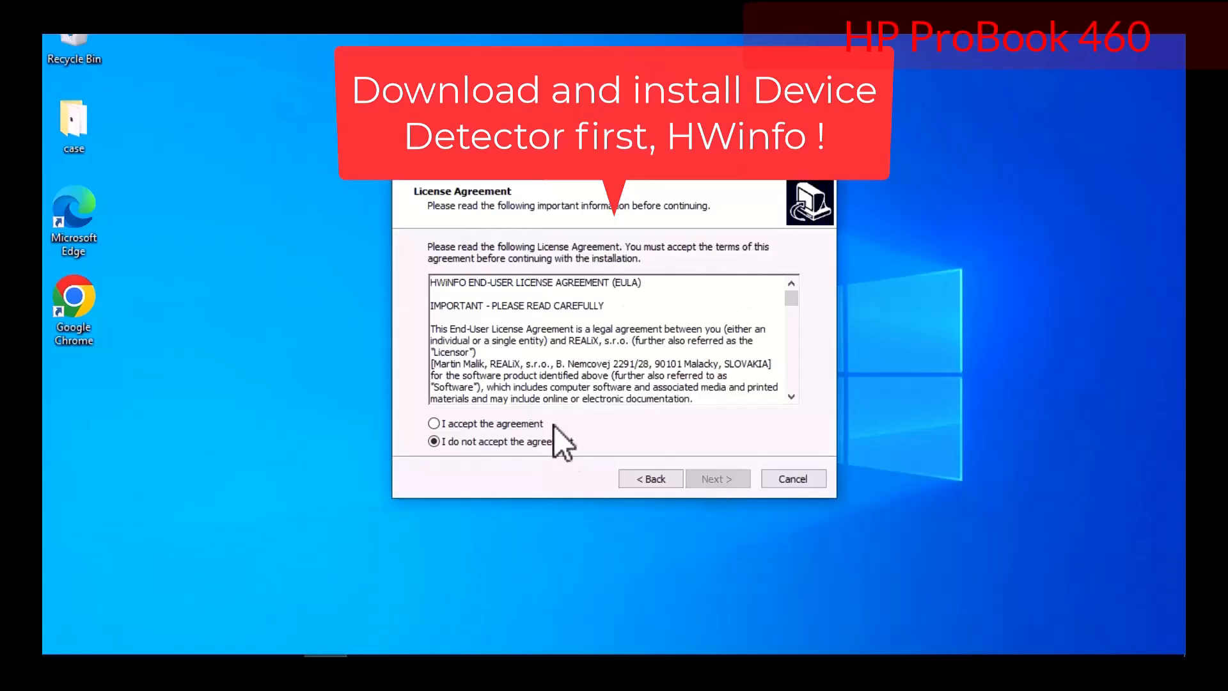
{"action": "left_click", "coordinate": [553, 424]}
{"action": "left_click", "coordinate": [717, 479]}
{"action": "left_click", "coordinate": [717, 482]}
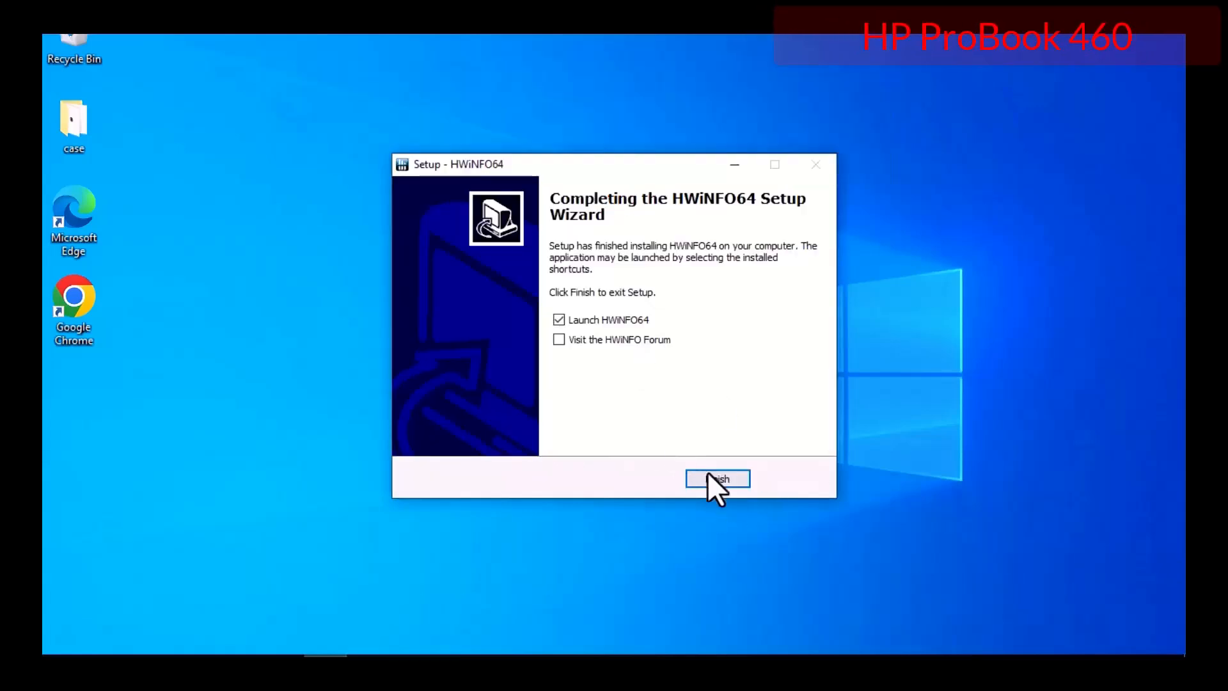
{"action": "left_click", "coordinate": [714, 481]}
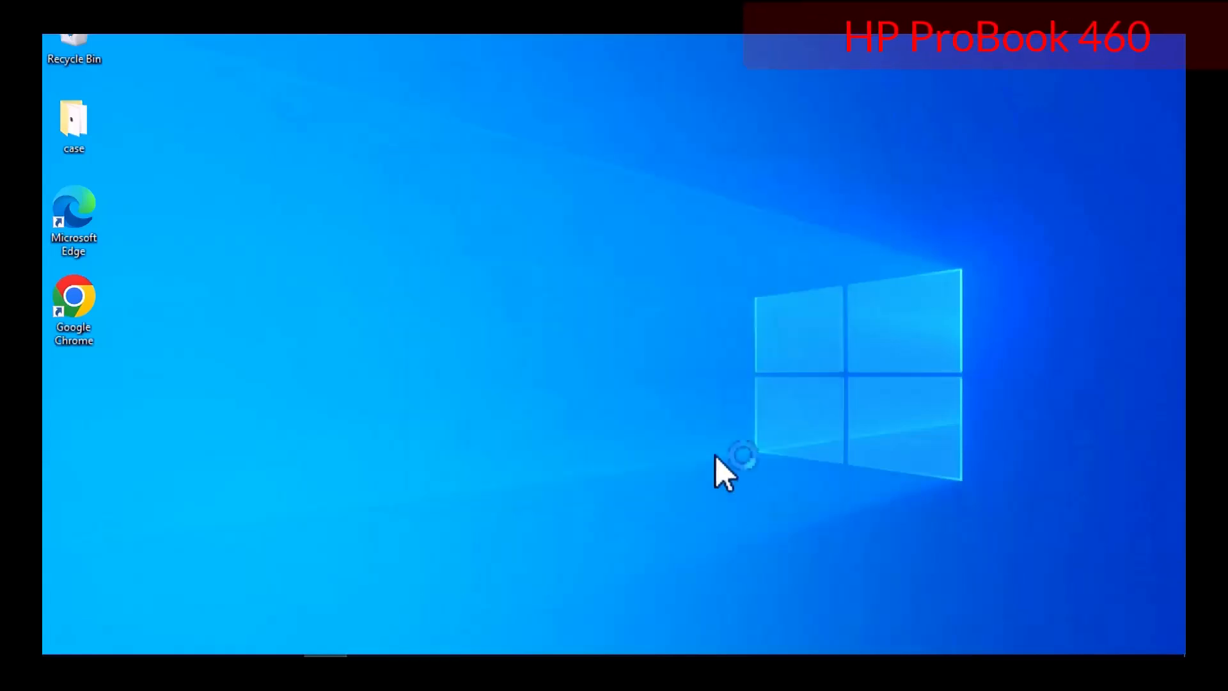
Start HWiNFO64, then close the System Summary and dismiss the update notice
{"action": "left_click", "coordinate": [621, 455]}
{"action": "left_click", "coordinate": [643, 382]}
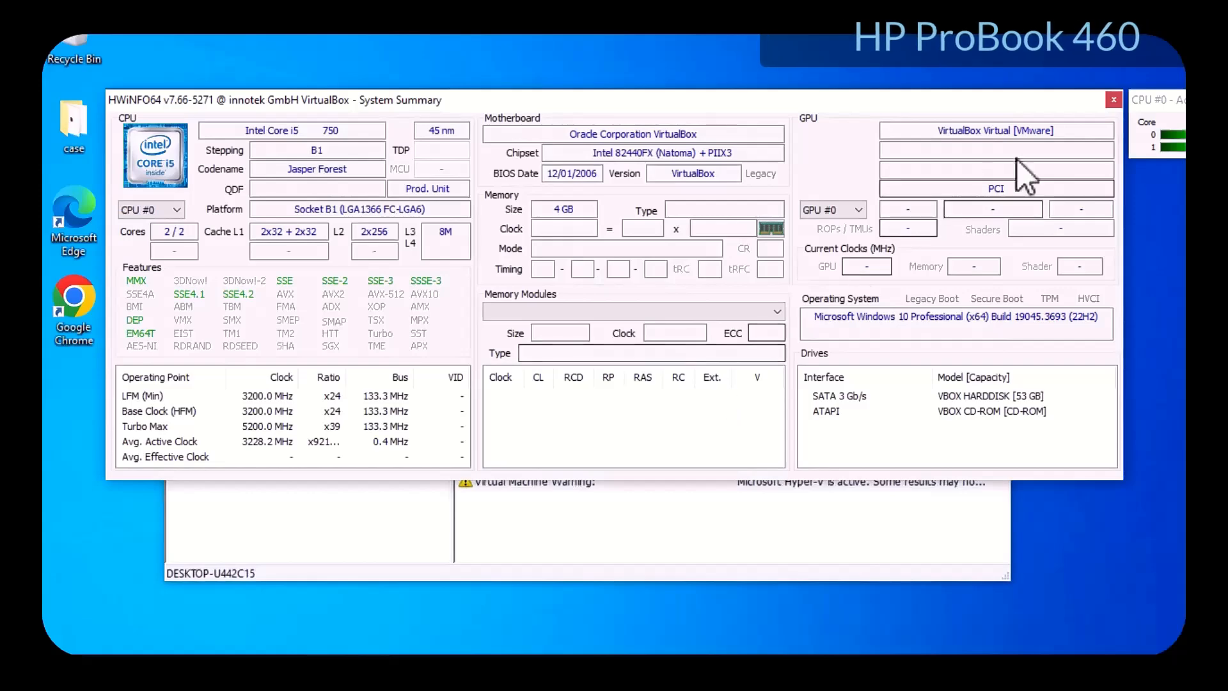
{"action": "left_click", "coordinate": [1113, 100]}
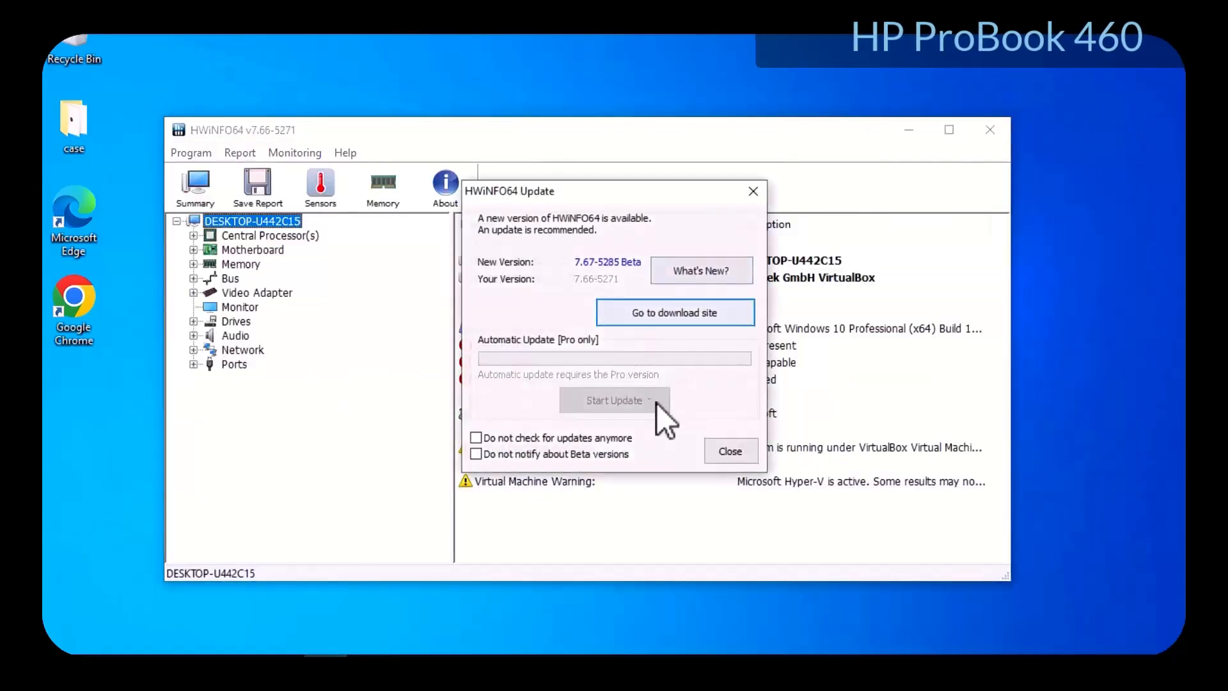
{"action": "left_click", "coordinate": [726, 449]}
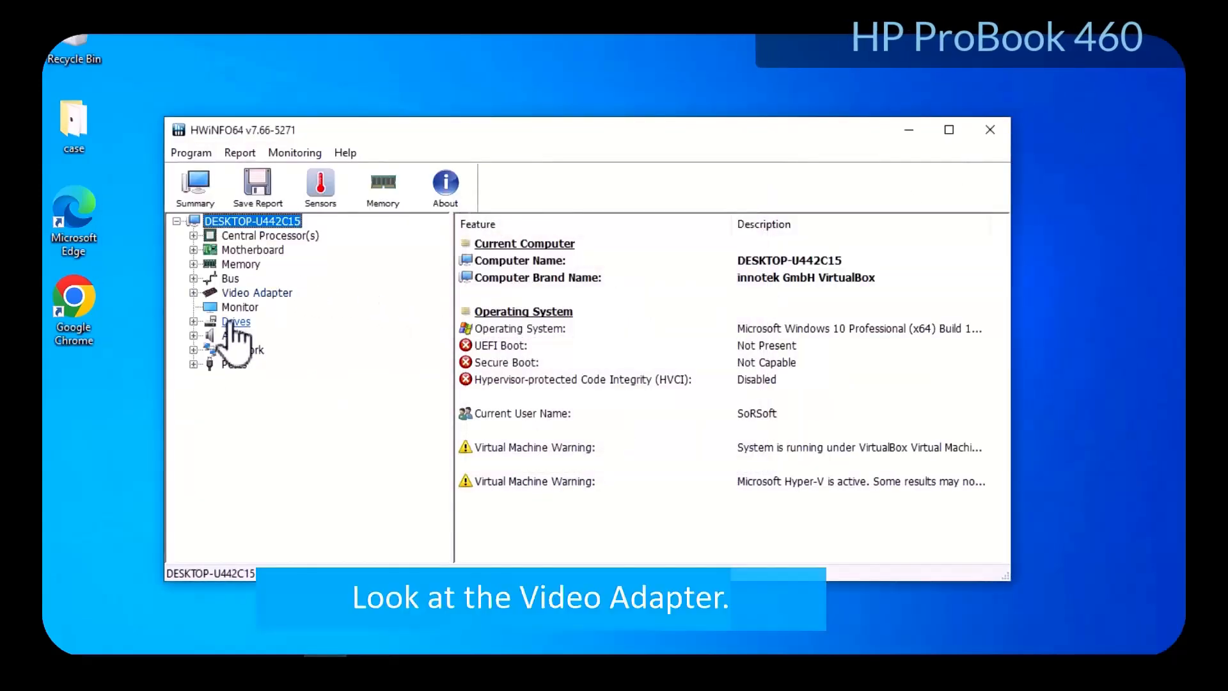
Expand the Video Adapter category in the hardware tree and select the NVIDIA graphics card
{"action": "double_click", "coordinate": [255, 293]}
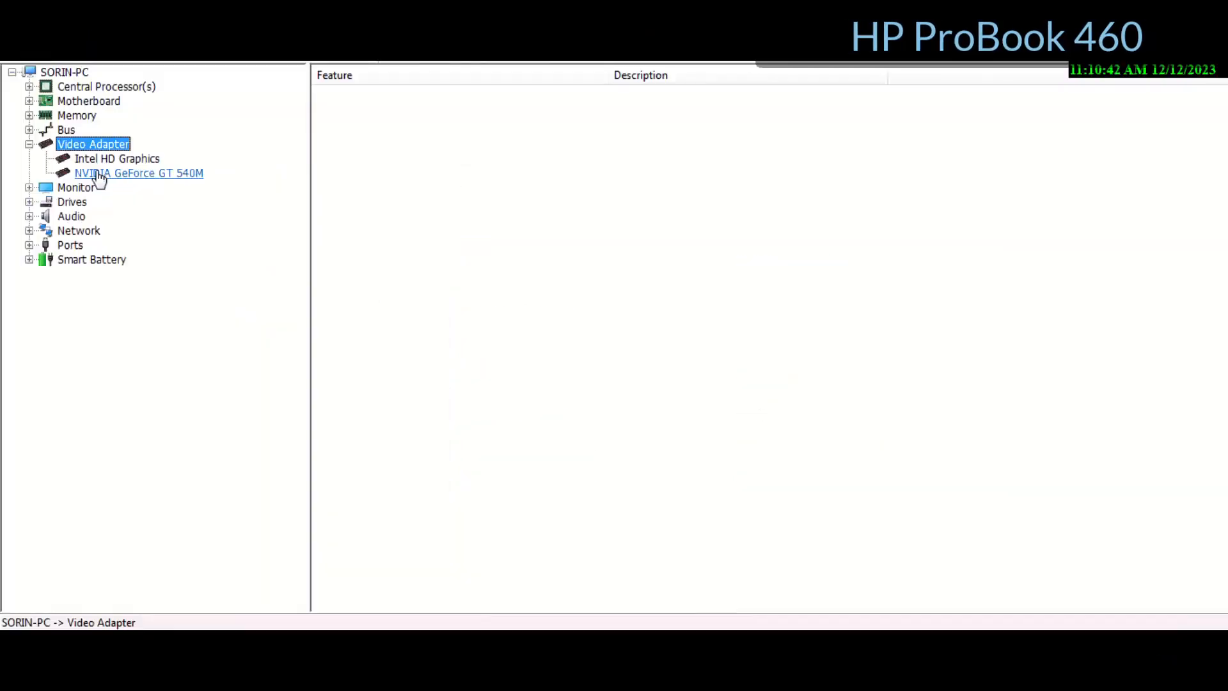
{"action": "left_click", "coordinate": [101, 174]}
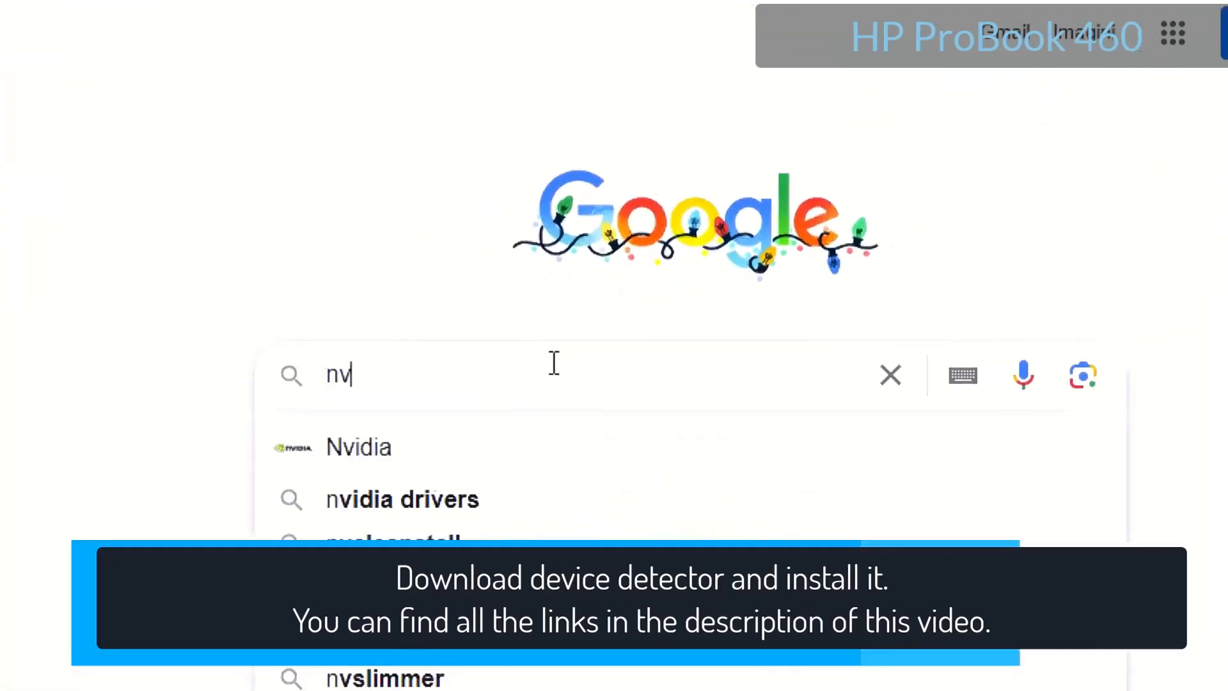
Switch to Chrome, search Google for "nvidia" and open NVIDIA's Download Drivers page
{"action": "type", "text": "idia"}
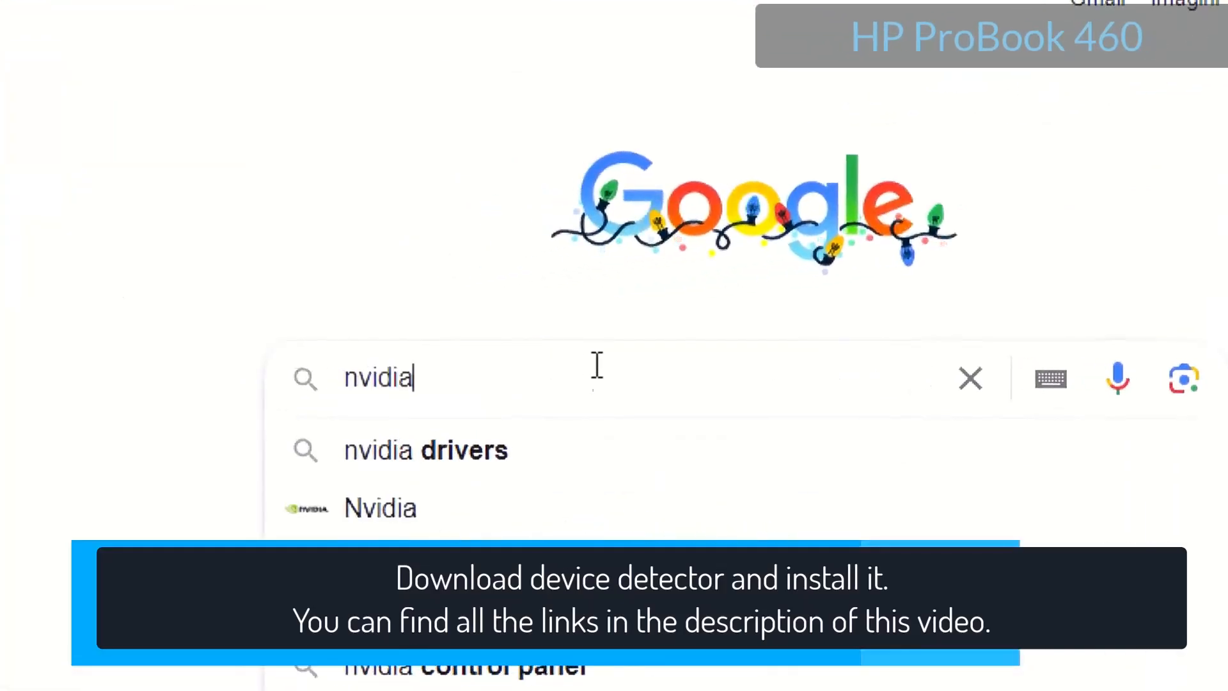
{"action": "key", "text": "Return"}
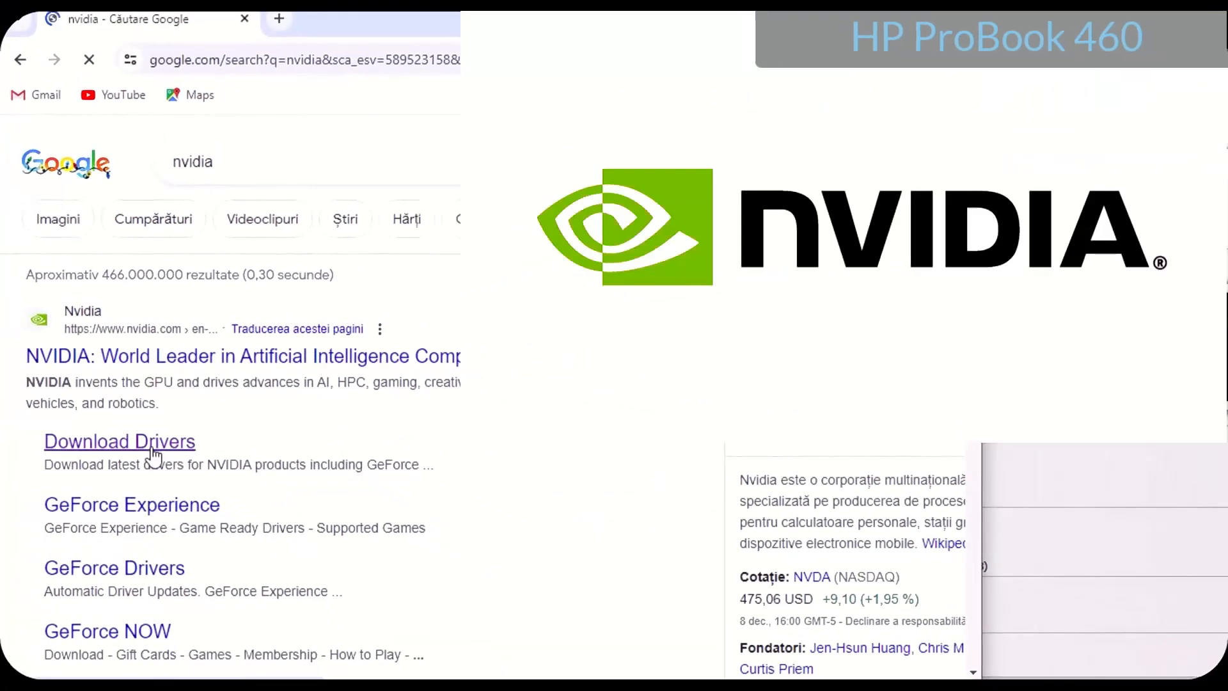
{"action": "left_click", "coordinate": [151, 447]}
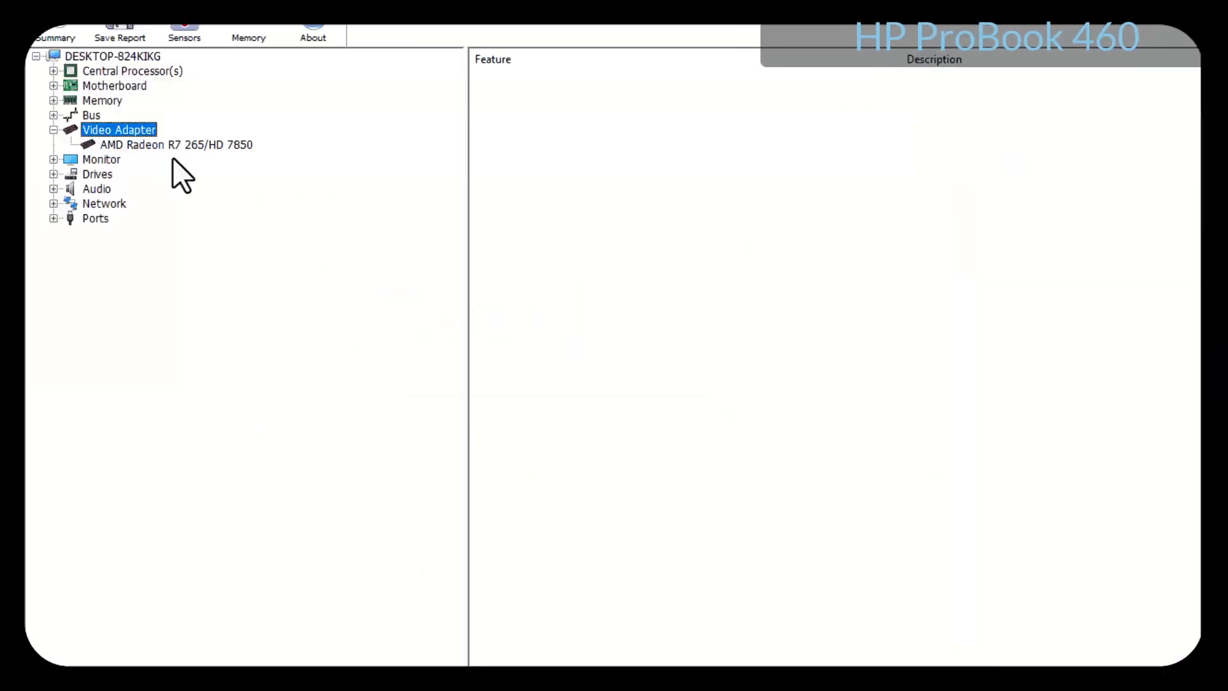
Select the AMD Radeon video adapter in HWiNFO64, then search Google for "amd" in a new Chrome tab
{"action": "left_click", "coordinate": [216, 147]}
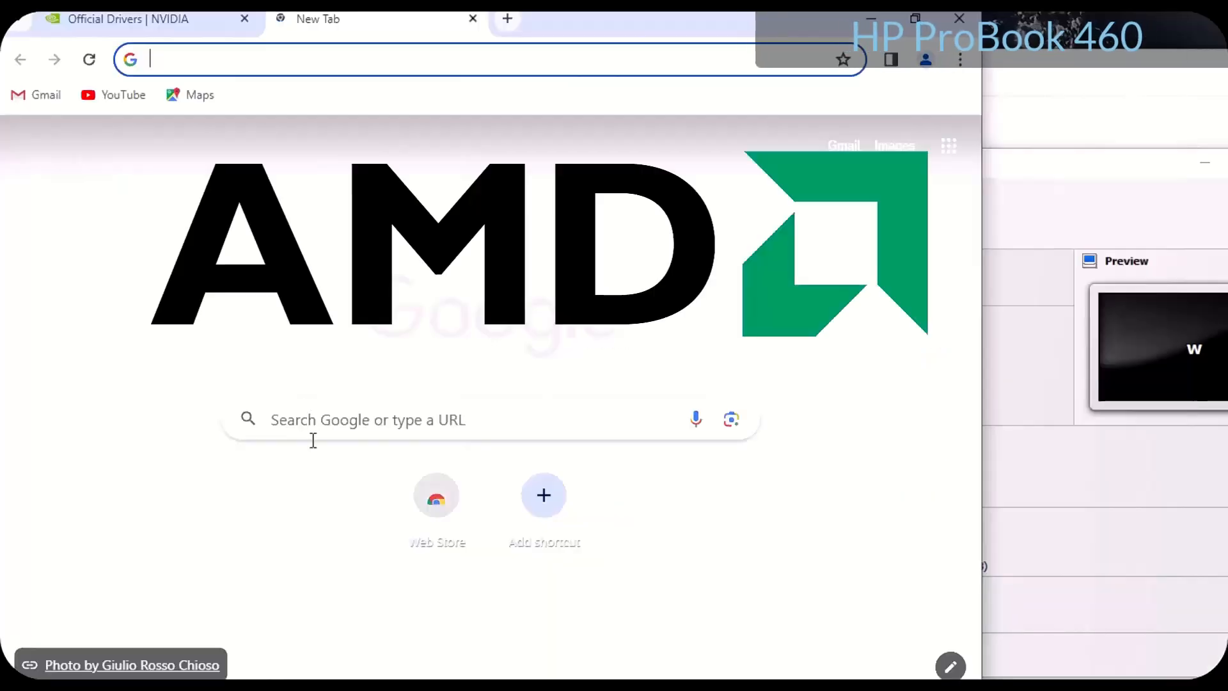
{"action": "left_click", "coordinate": [310, 427]}
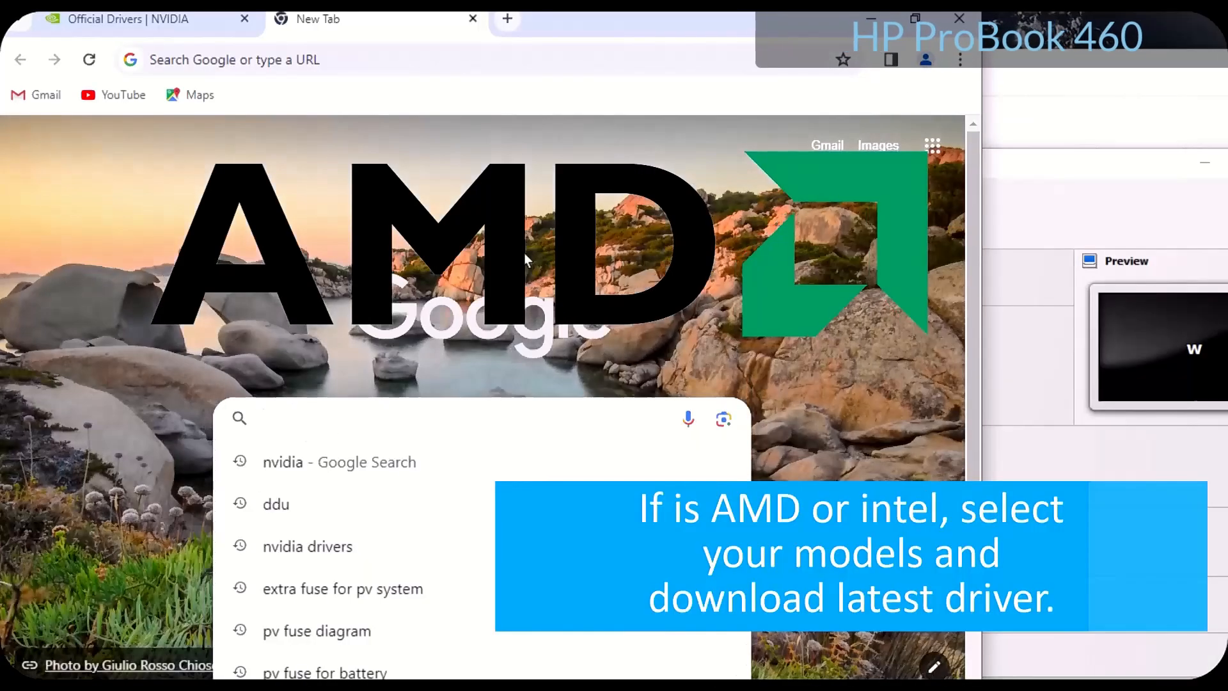
{"action": "type", "text": "amd"}
{"action": "key", "text": "Return"}
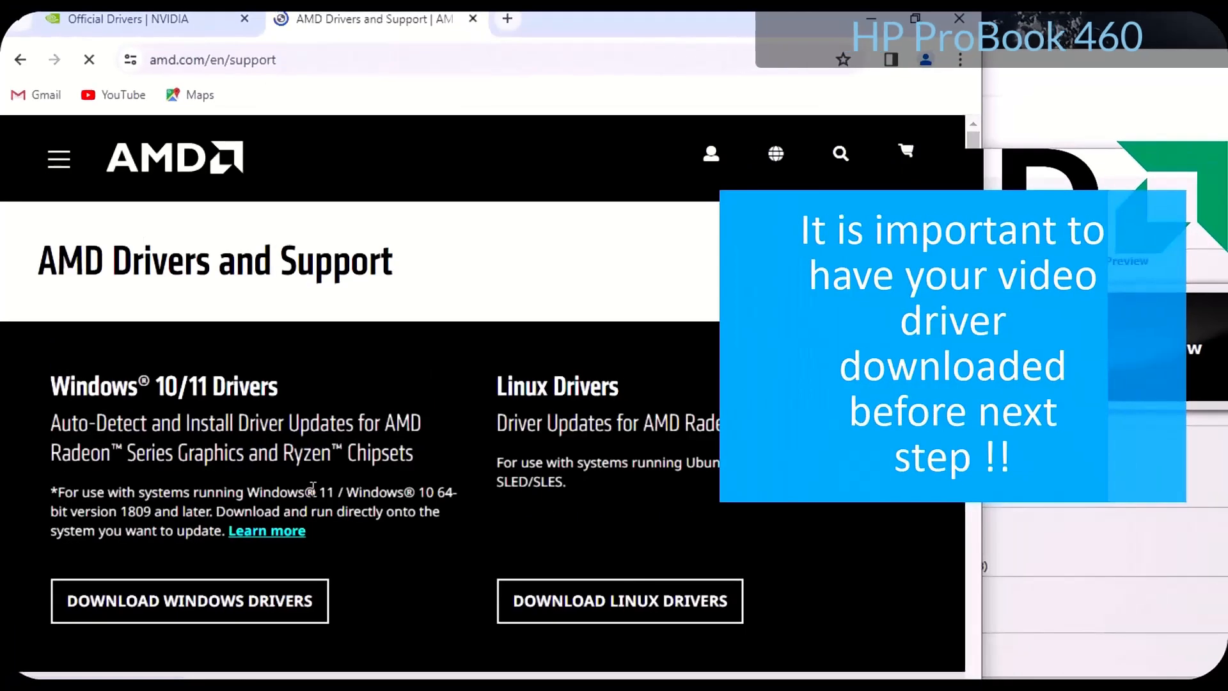
Accept all cookies on AMD's Drivers and Support page and look through the list of Graphics product series
{"action": "scroll", "coordinate": [307, 486], "scroll_direction": "down", "scroll_amount": 2}
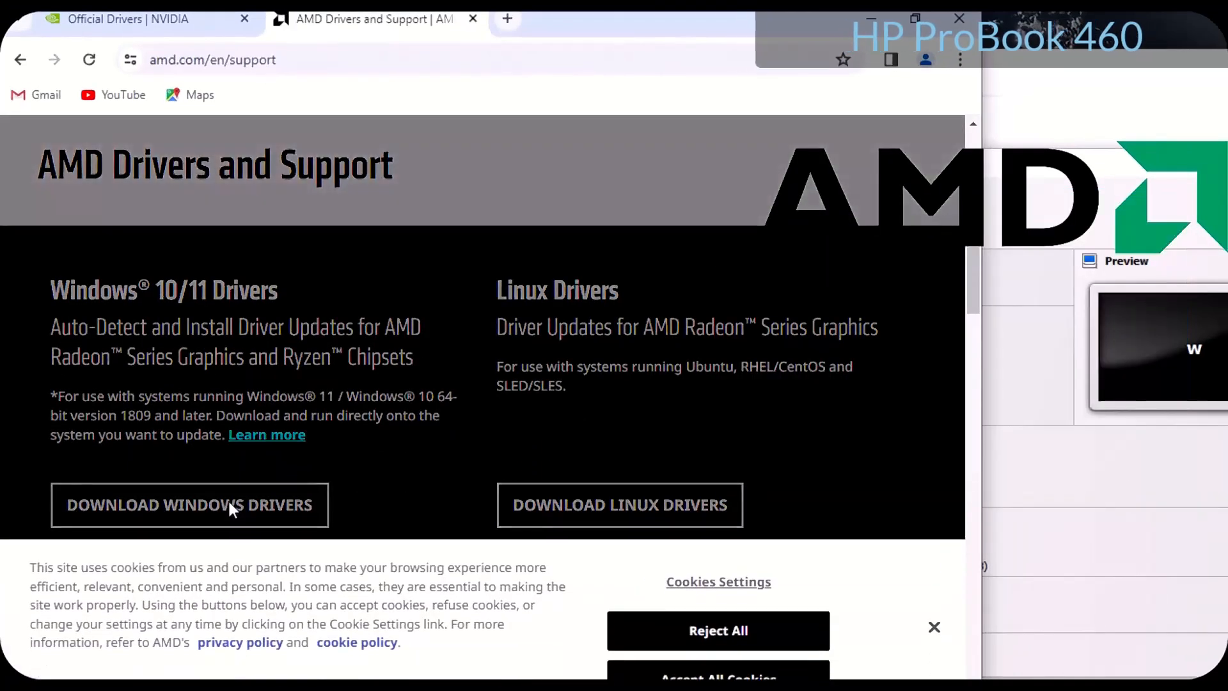
{"action": "left_click", "coordinate": [717, 659]}
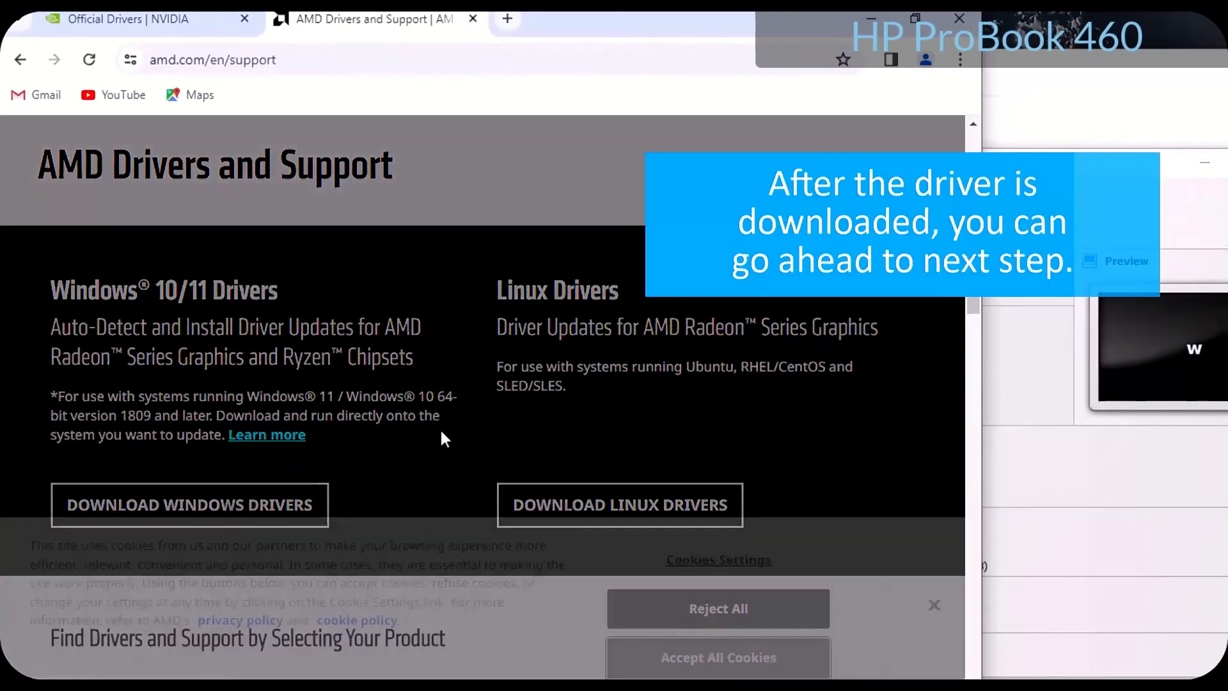
{"action": "scroll", "coordinate": [442, 429], "scroll_direction": "down", "scroll_amount": 4}
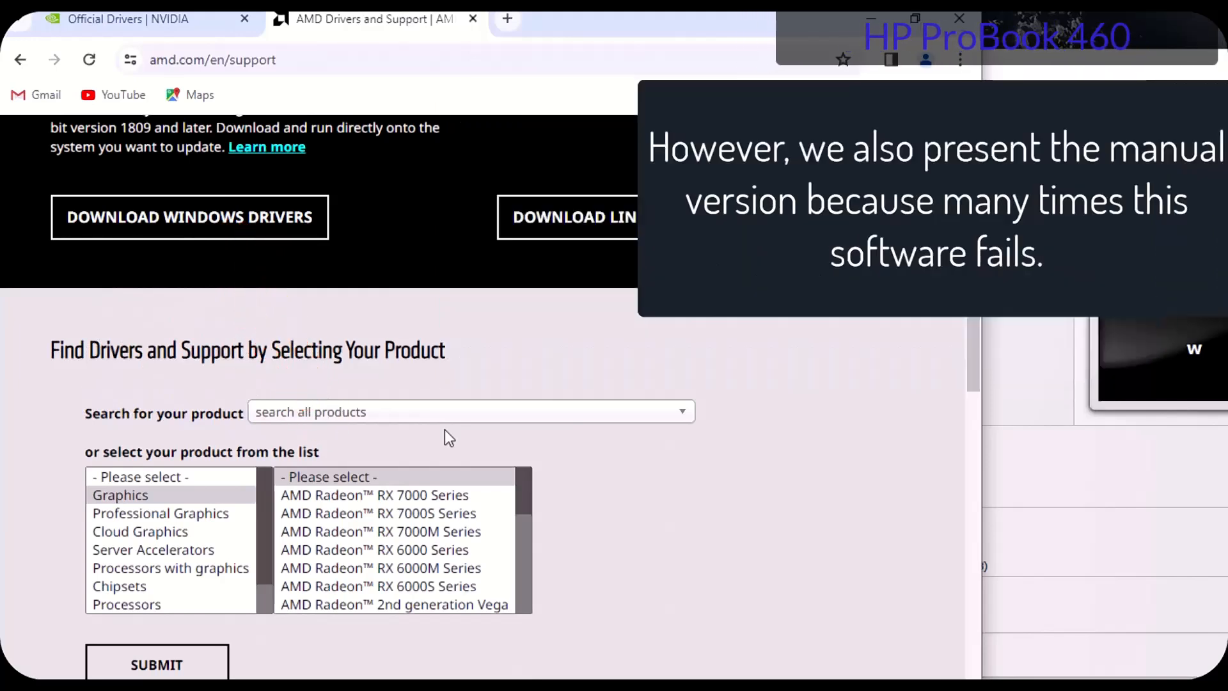
{"action": "scroll", "coordinate": [444, 429], "scroll_direction": "down", "scroll_amount": 5}
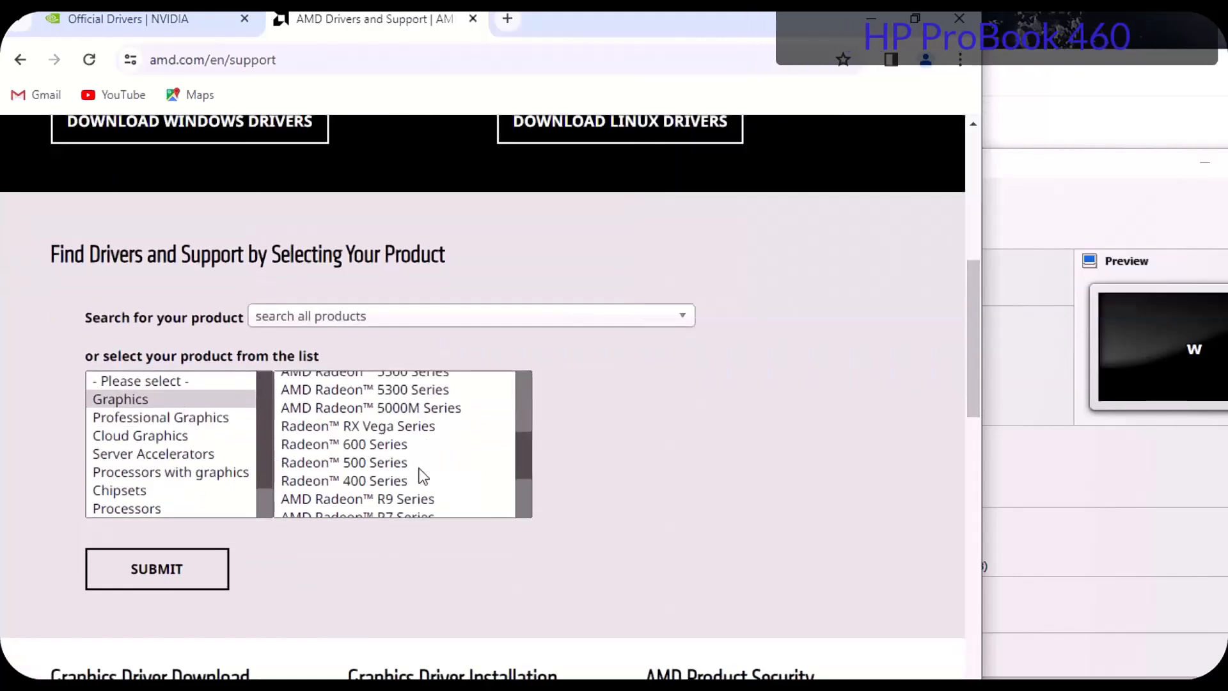
{"action": "scroll", "coordinate": [422, 477], "scroll_direction": "down", "scroll_amount": 5}
{"action": "scroll", "coordinate": [409, 441], "scroll_direction": "up", "scroll_amount": 10}
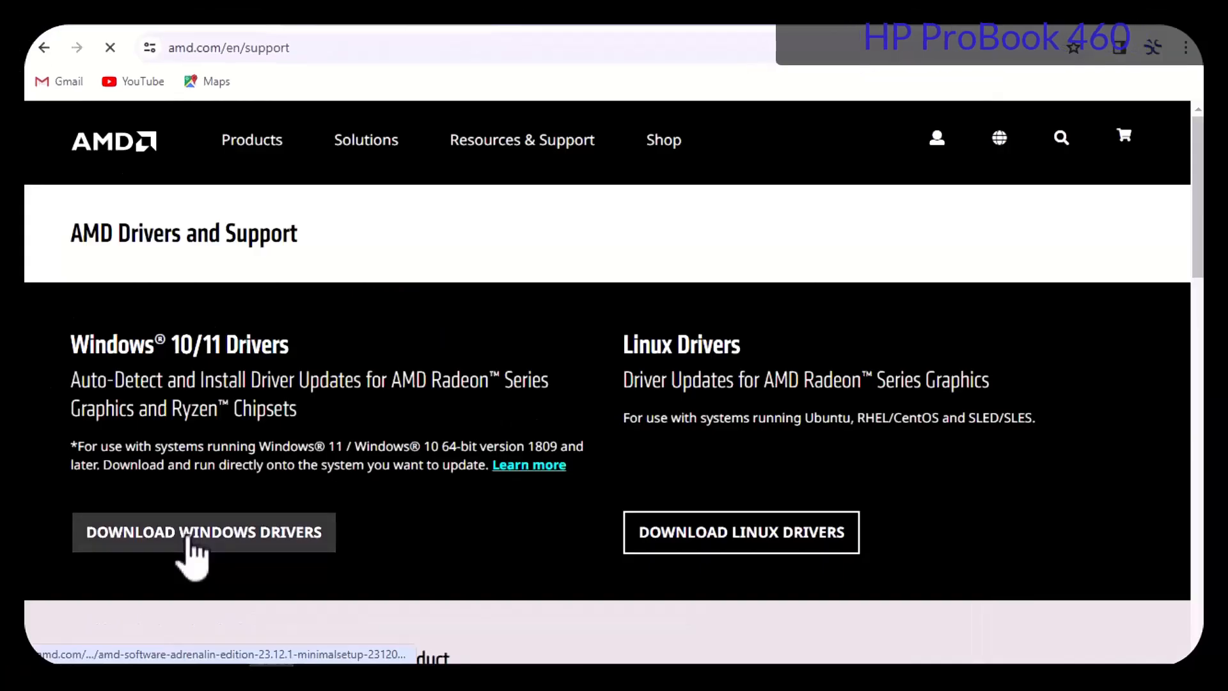
Download AMD's auto-detect Windows 10/11 driver installer and check it in the recent download history
{"action": "left_click", "coordinate": [189, 539]}
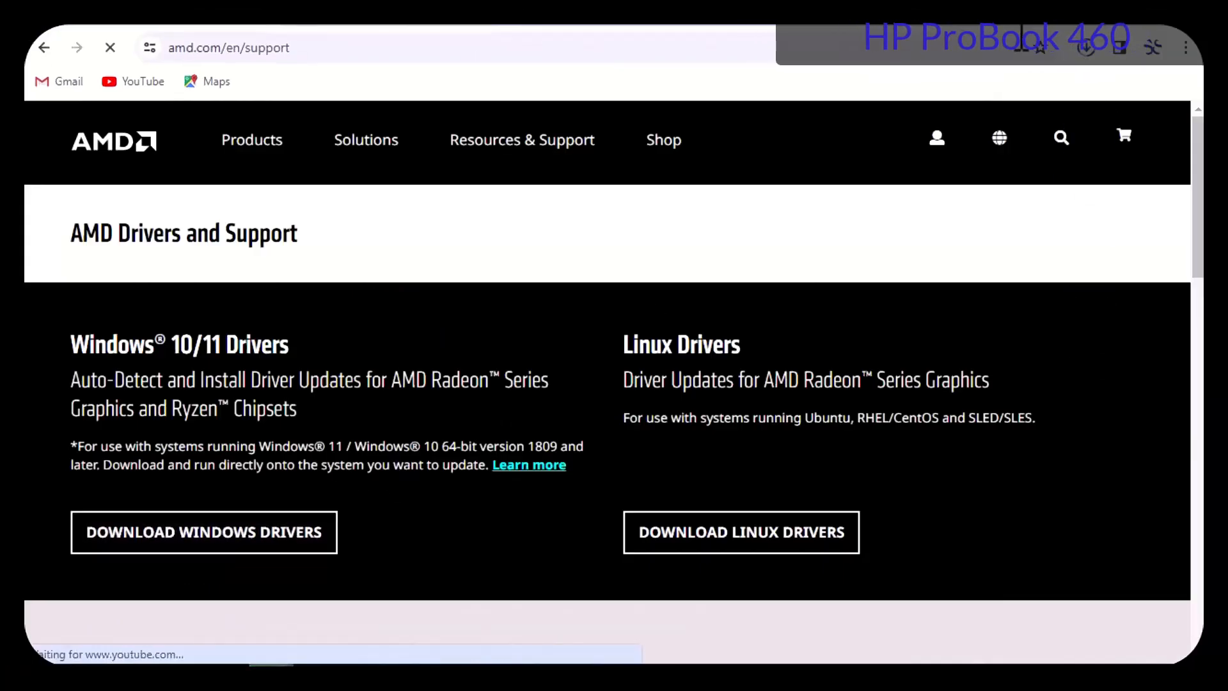
{"action": "left_click", "coordinate": [1086, 51]}
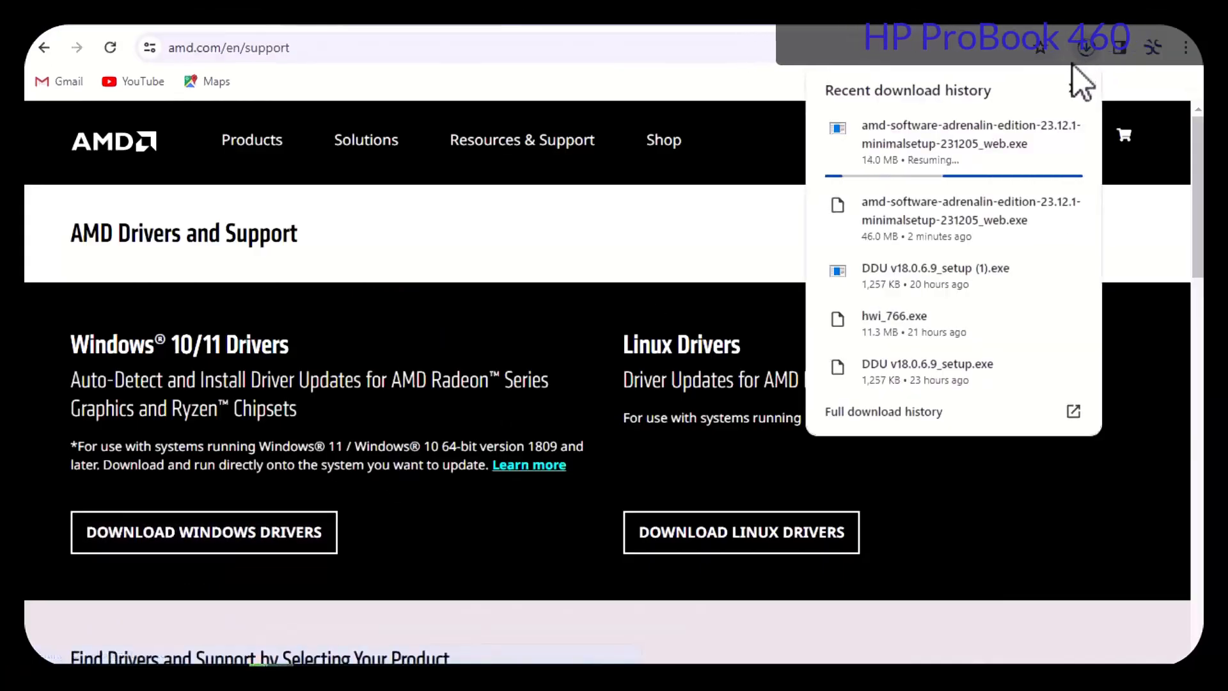
{"action": "mouse_move", "coordinate": [1038, 137]}
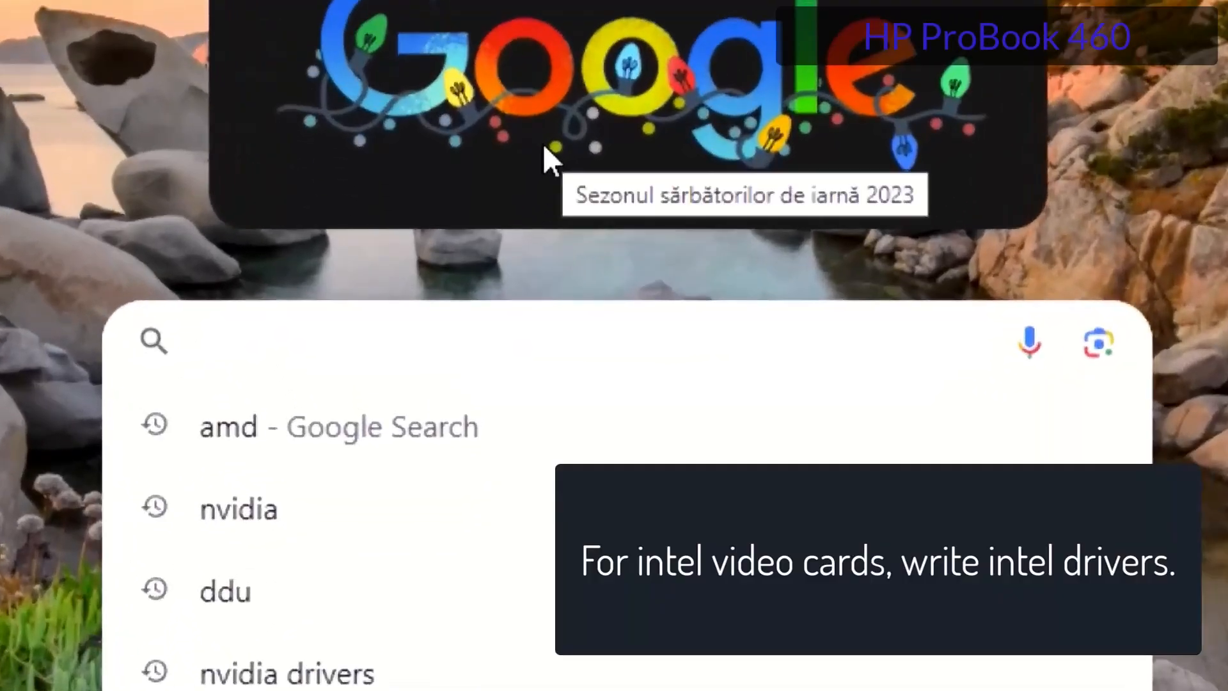
Search Google for "intel drivers" and open the Download Intel Drivers and Software page
{"action": "type", "text": "intel "}
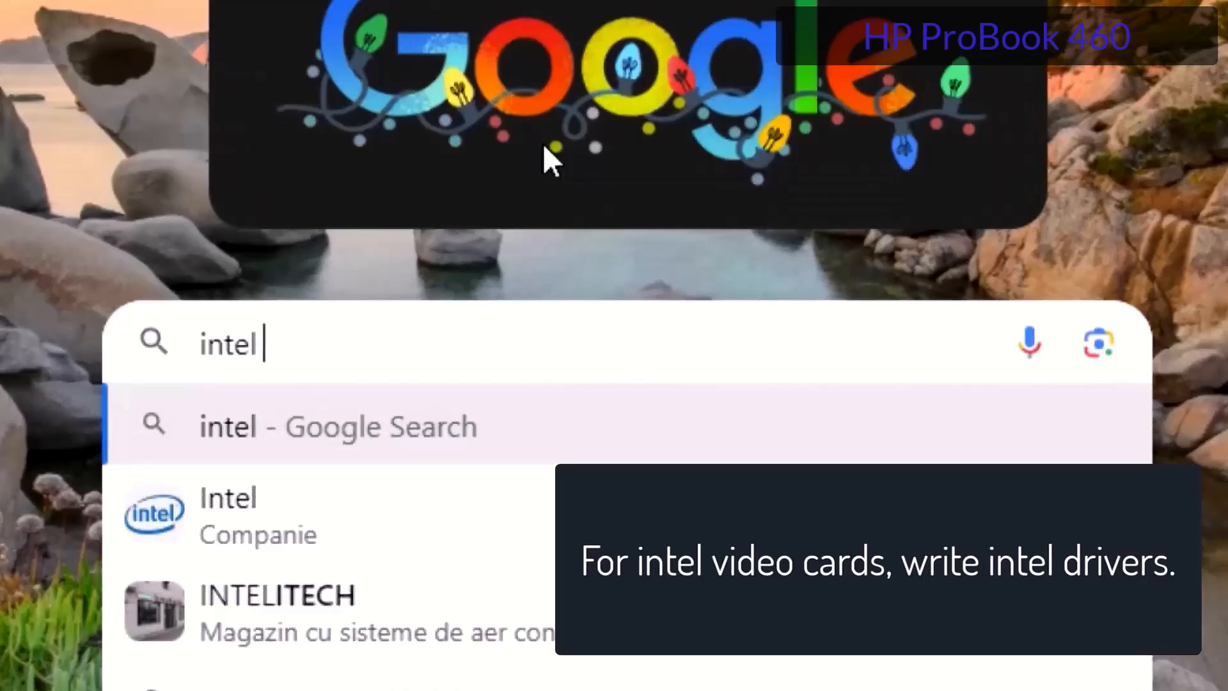
{"action": "type", "text": "driov"}
{"action": "key", "text": "BackSpace"}
{"action": "key", "text": "BackSpace"}
{"action": "type", "text": "v"}
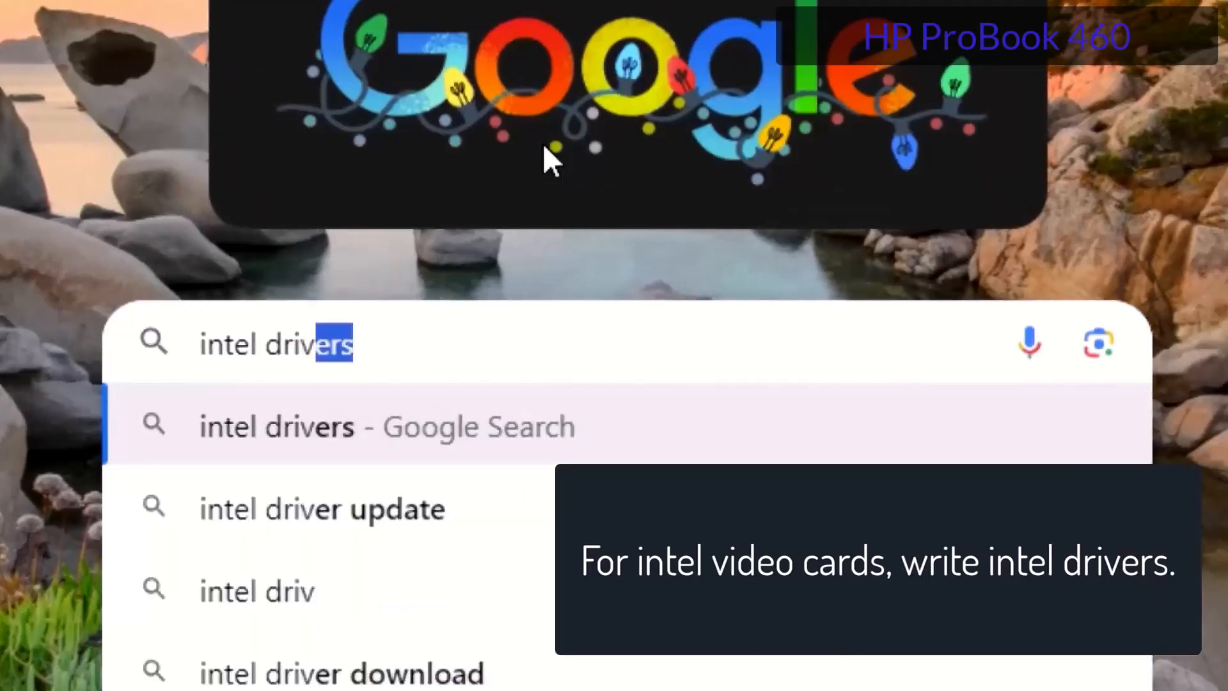
{"action": "type", "text": "e"}
{"action": "key", "text": "Return"}
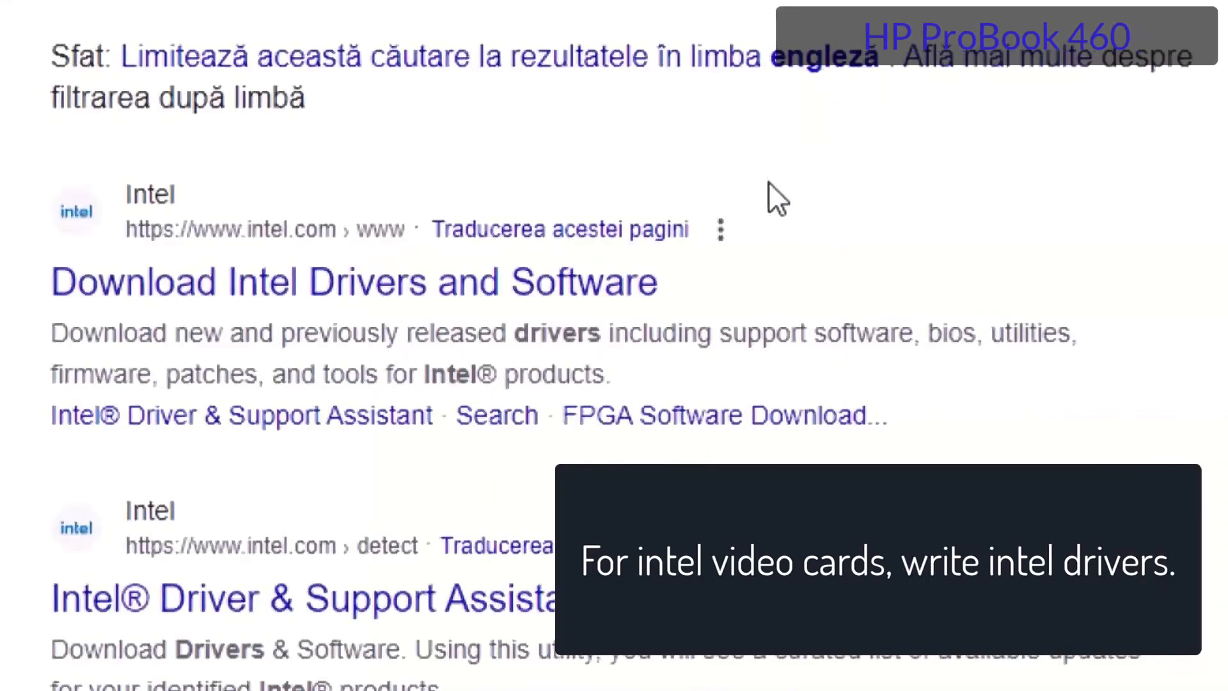
{"action": "left_click", "coordinate": [652, 280]}
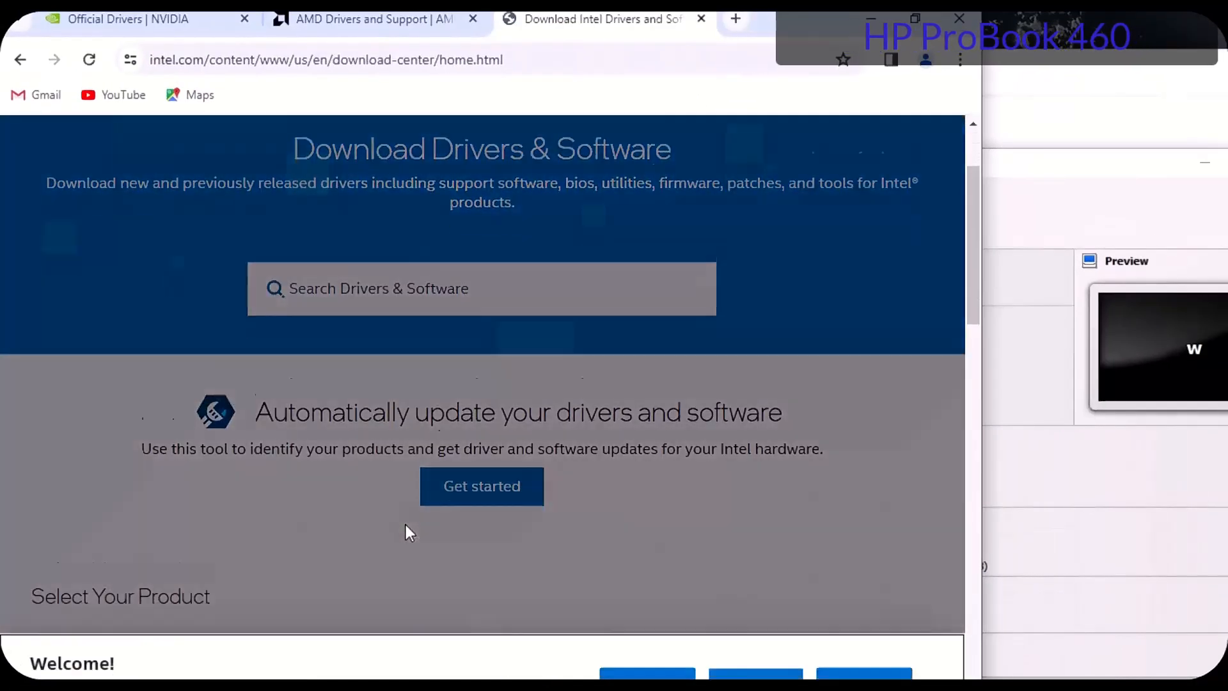
Activate cookies on Intel's download center and open the Graphics product category
{"action": "scroll", "coordinate": [409, 533], "scroll_direction": "down", "scroll_amount": 1}
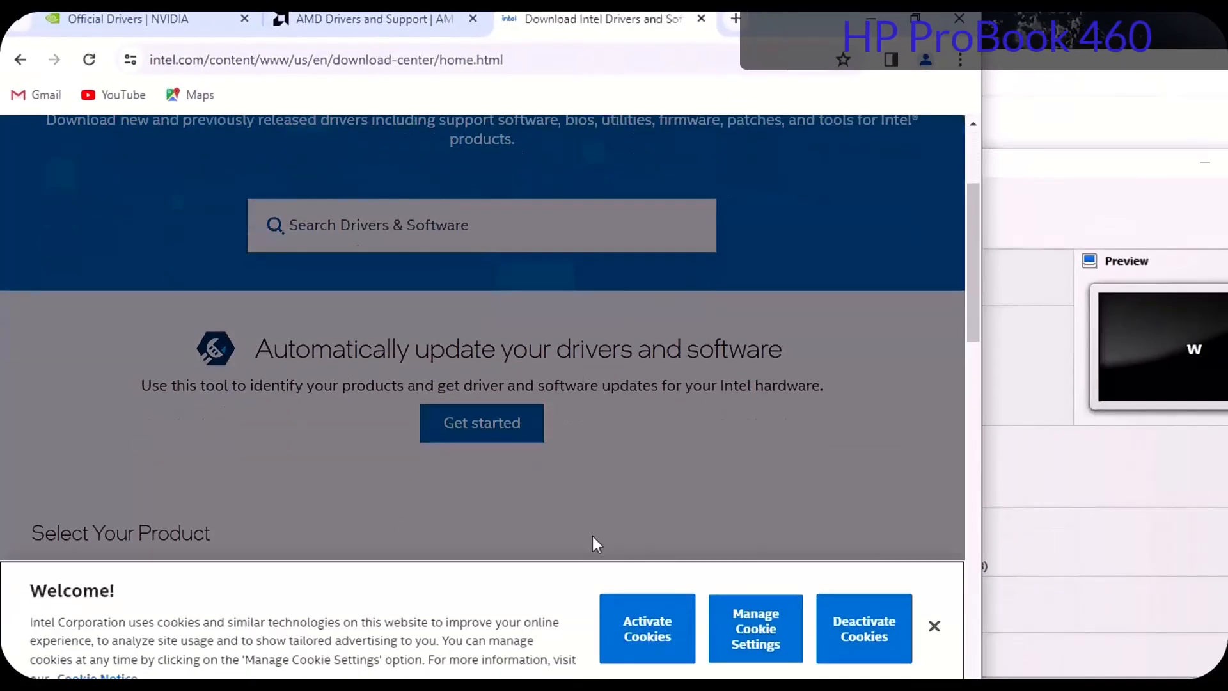
{"action": "left_click", "coordinate": [648, 629]}
{"action": "scroll", "coordinate": [545, 482], "scroll_direction": "down", "scroll_amount": 3}
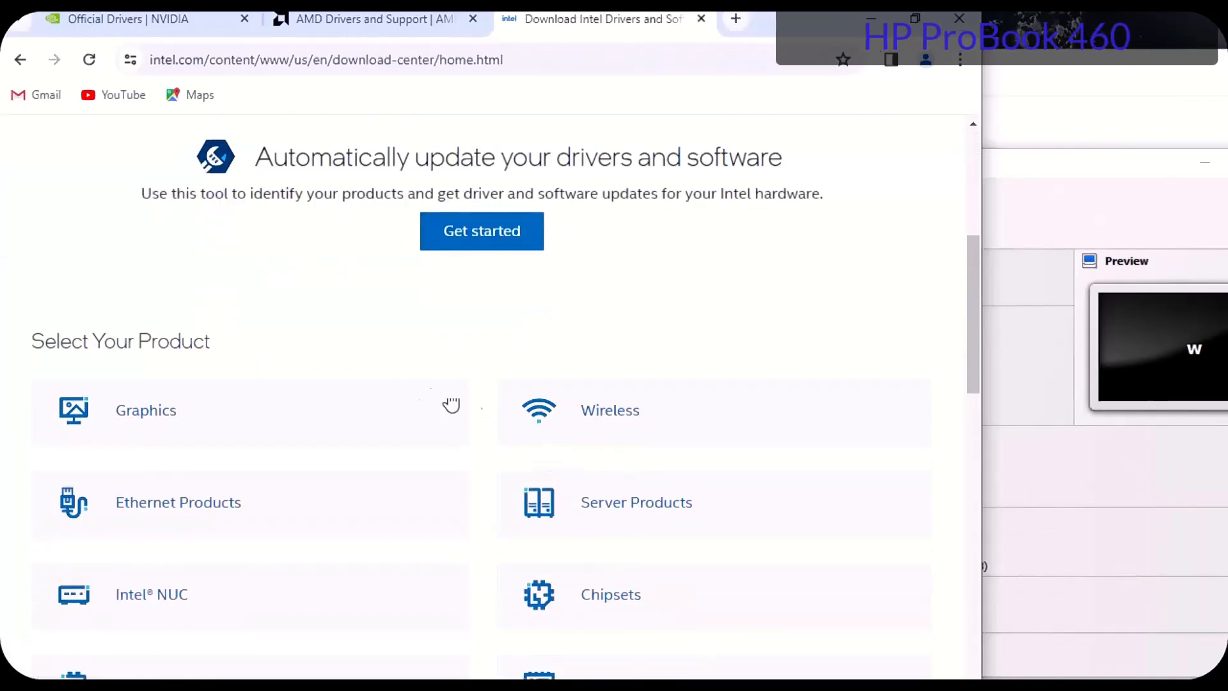
{"action": "left_click", "coordinate": [146, 419]}
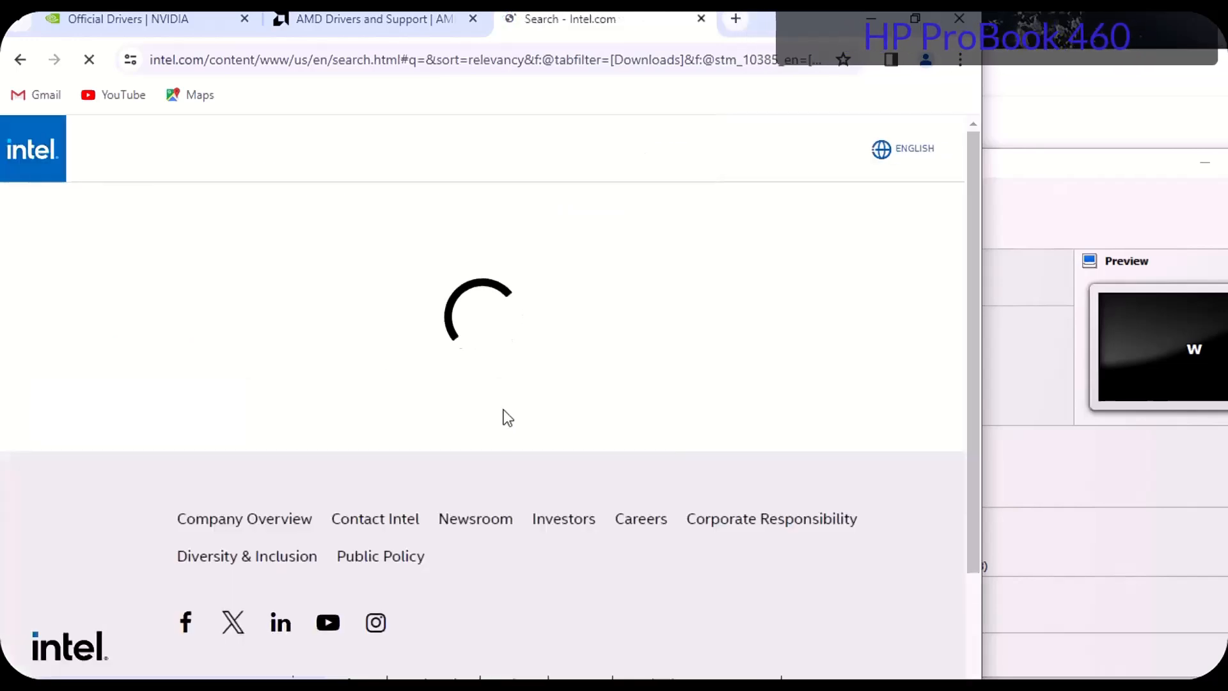
Filter Intel's graphics downloads by product, searching for "uhd" and choosing Intel UHD Graphics 750, and apply the filter
{"action": "scroll", "coordinate": [684, 397], "scroll_direction": "down", "scroll_amount": 1}
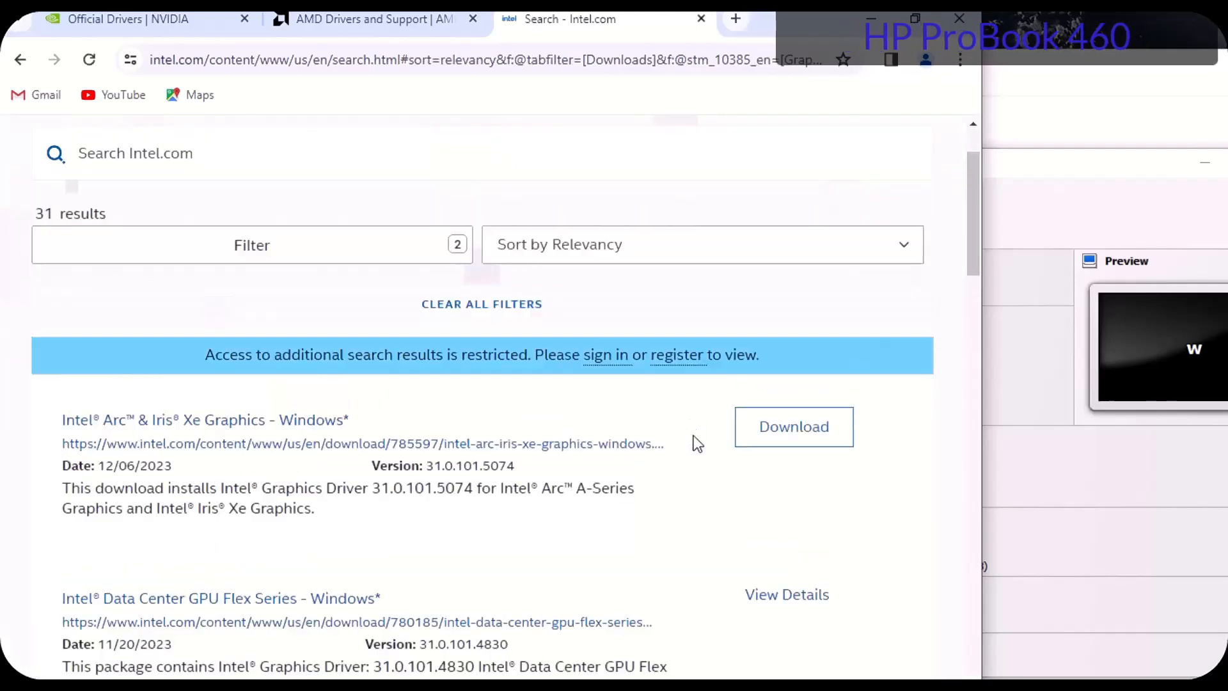
{"action": "scroll", "coordinate": [89, 414], "scroll_direction": "up", "scroll_amount": 1}
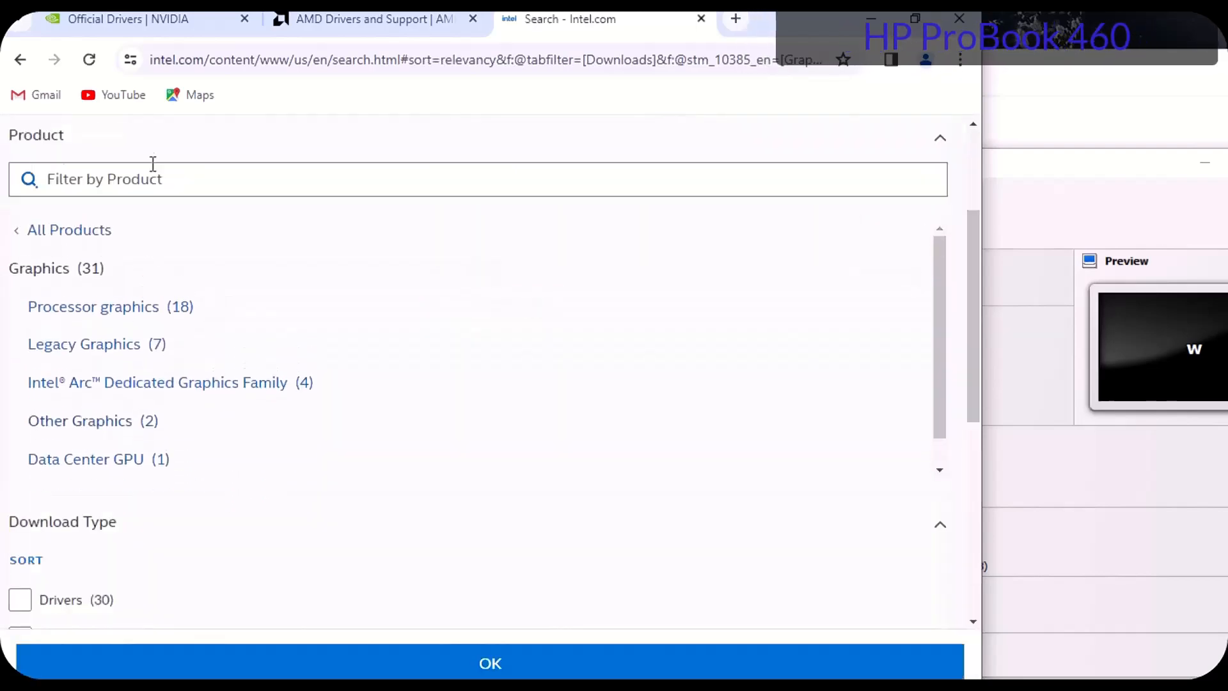
{"action": "left_click", "coordinate": [142, 179]}
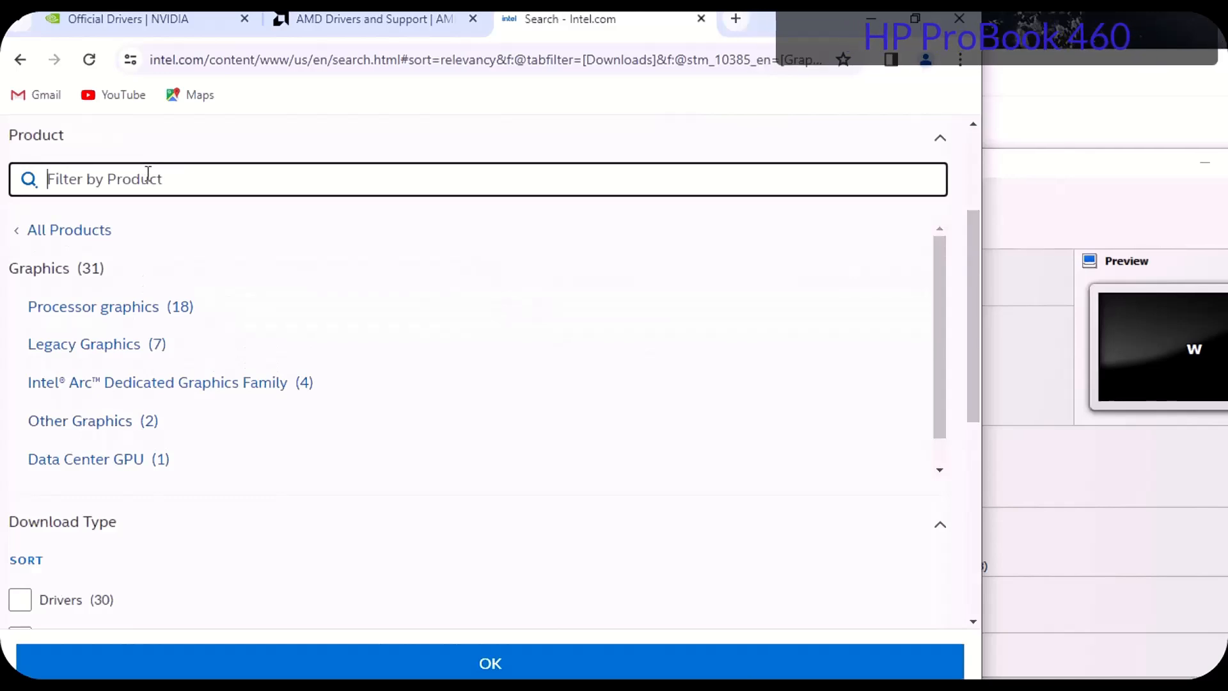
{"action": "type", "text": "uhd"}
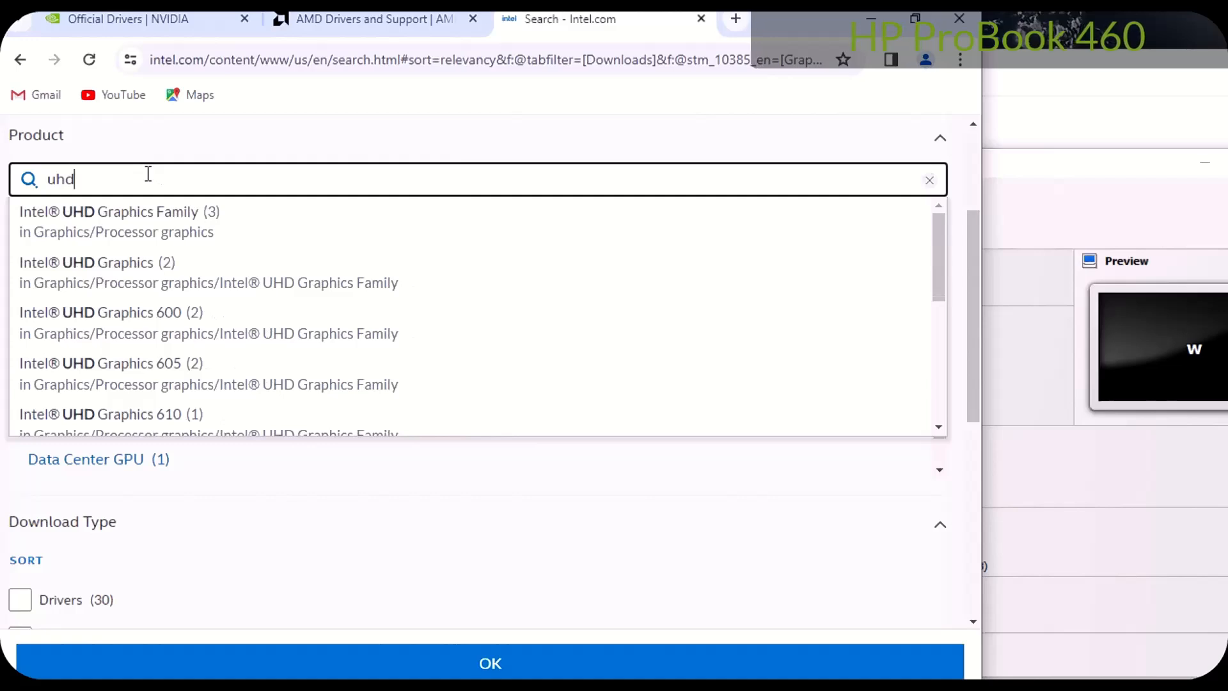
{"action": "scroll", "coordinate": [232, 306], "scroll_direction": "down", "scroll_amount": 6}
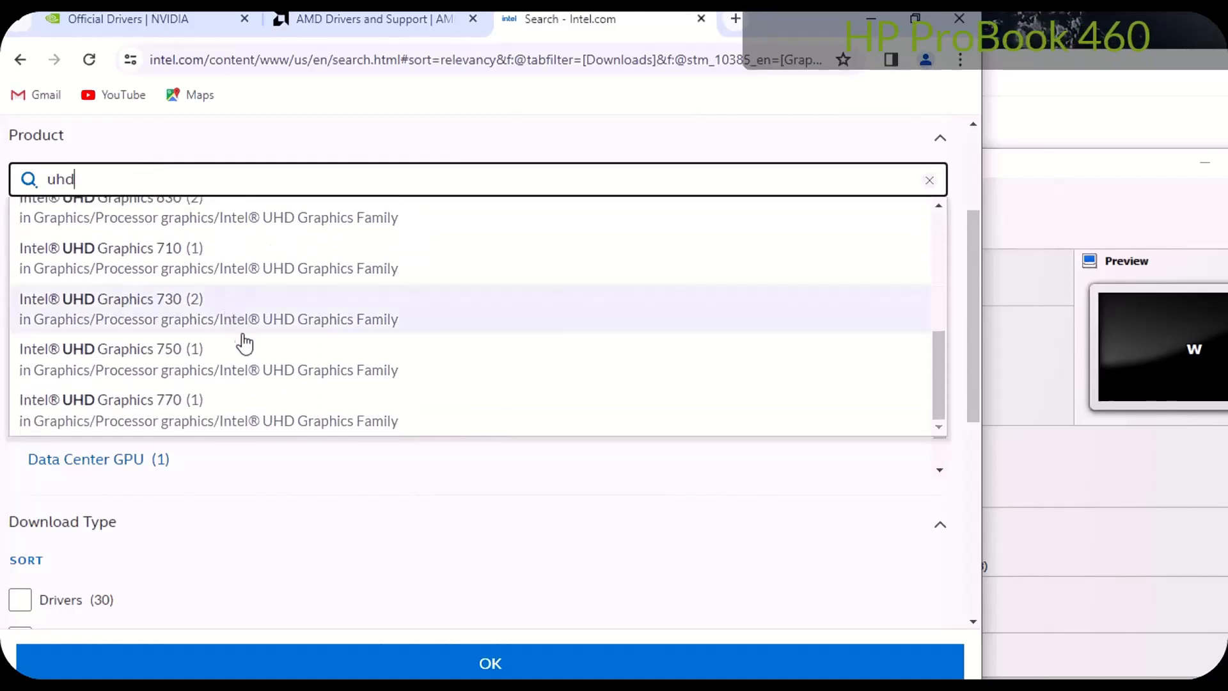
{"action": "left_click", "coordinate": [229, 361]}
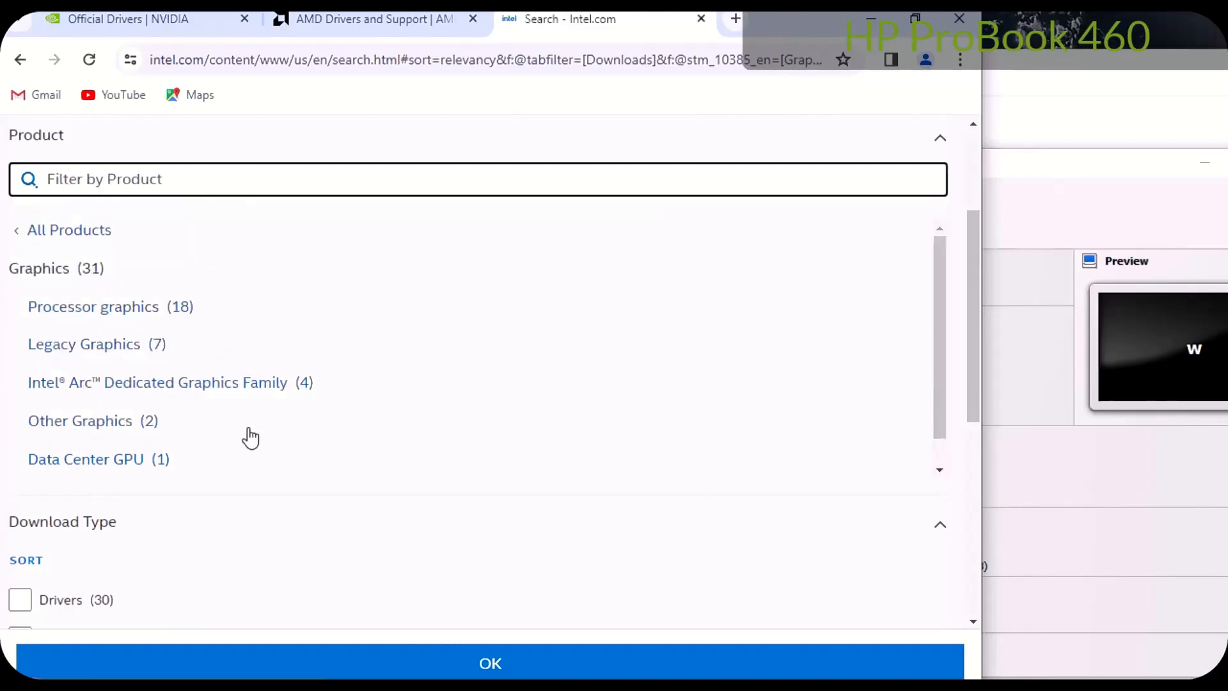
{"action": "left_click", "coordinate": [498, 666]}
{"action": "scroll", "coordinate": [411, 512], "scroll_direction": "down", "scroll_amount": 2}
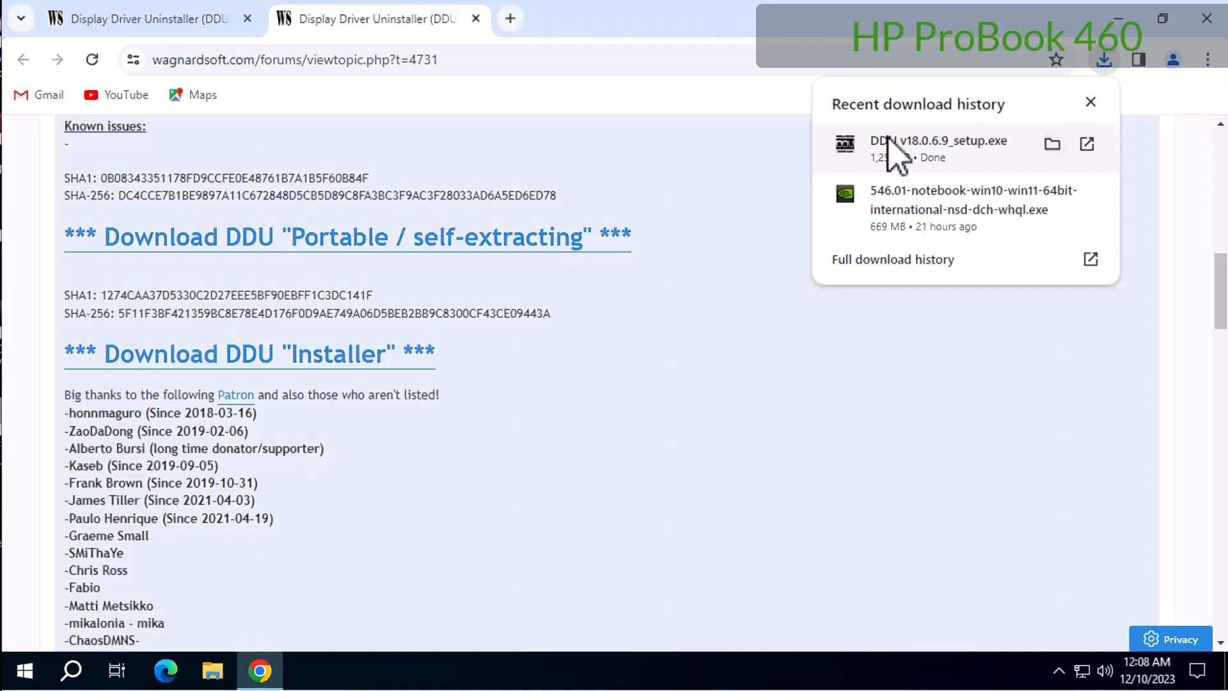
Install Display Driver Uninstaller from DDU v18.0.6.9_setup.exe, closing the browser meanwhile, and launch it without showing the readme
{"action": "left_click", "coordinate": [886, 148]}
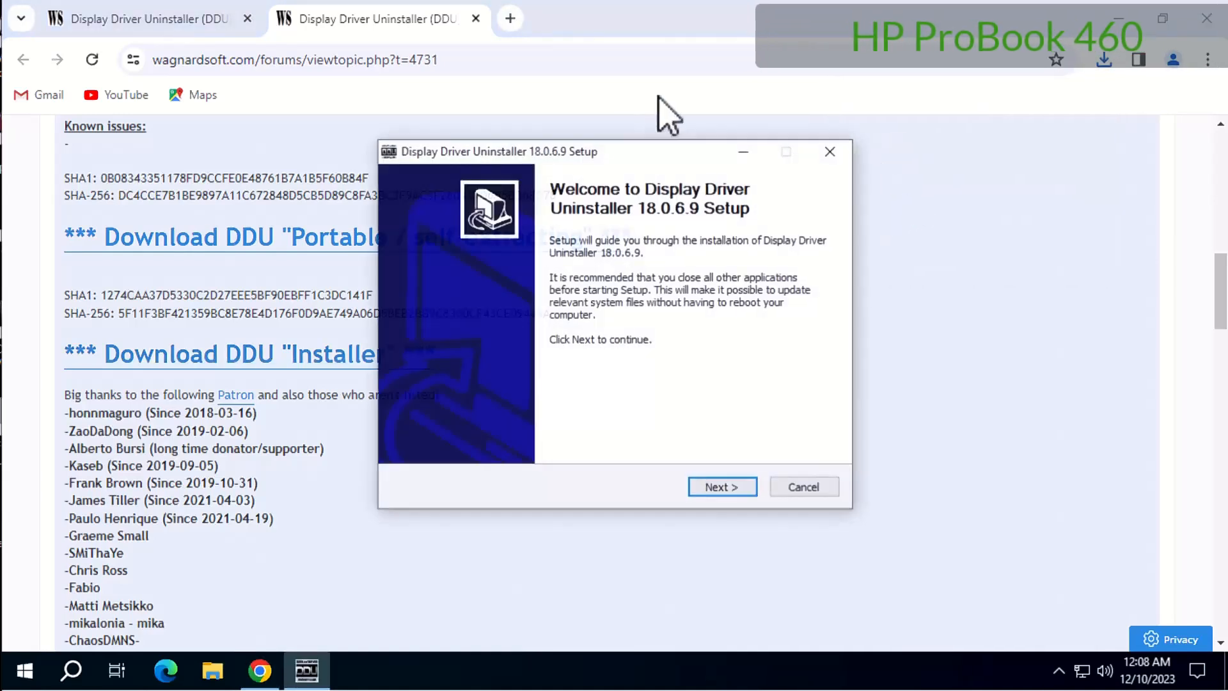
{"action": "left_click", "coordinate": [724, 488]}
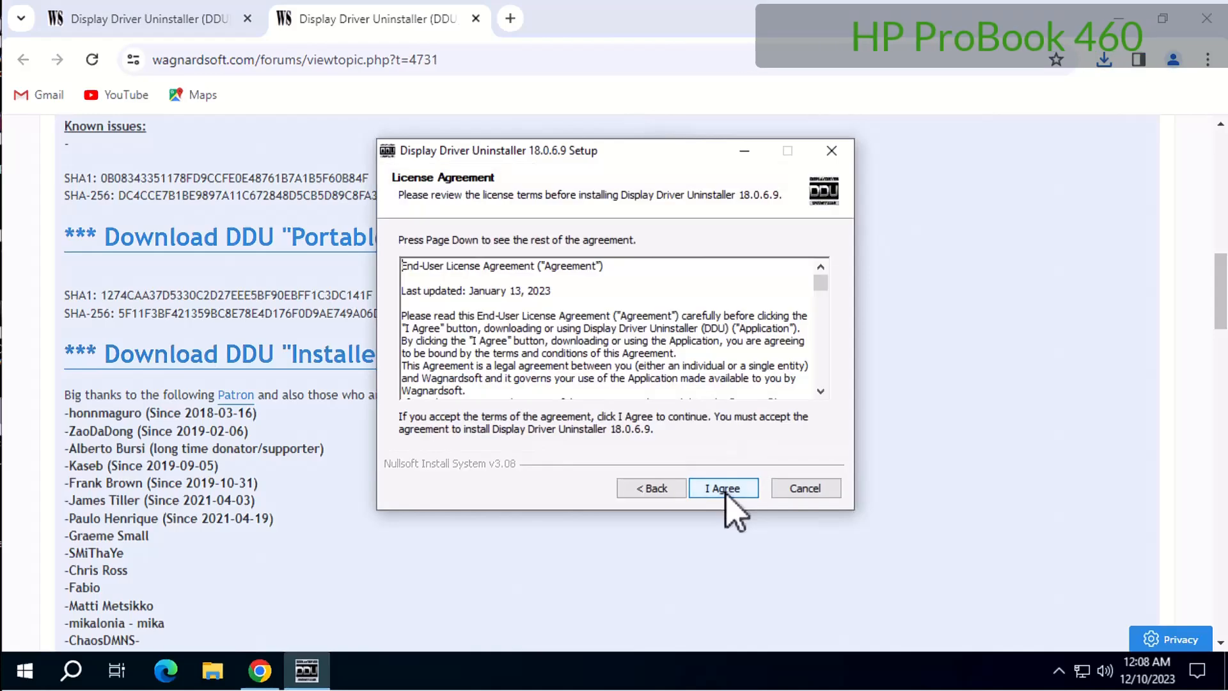
{"action": "left_click", "coordinate": [725, 488]}
{"action": "left_click", "coordinate": [726, 493]}
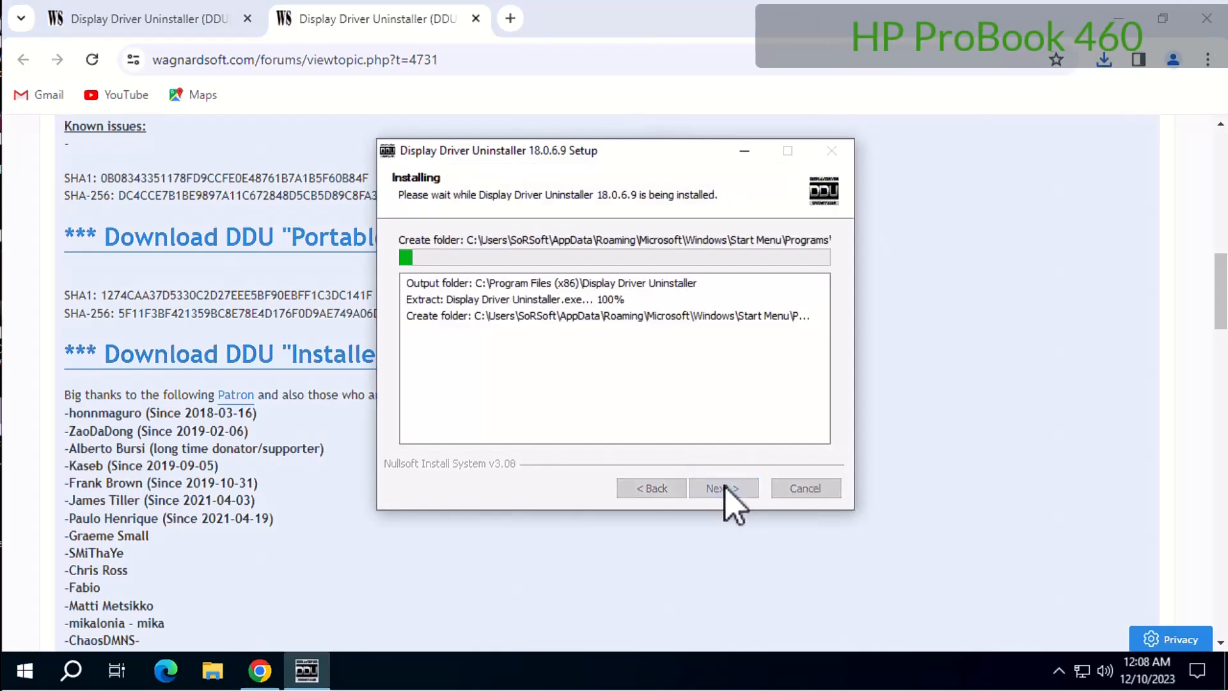
{"action": "left_click", "coordinate": [1218, 18]}
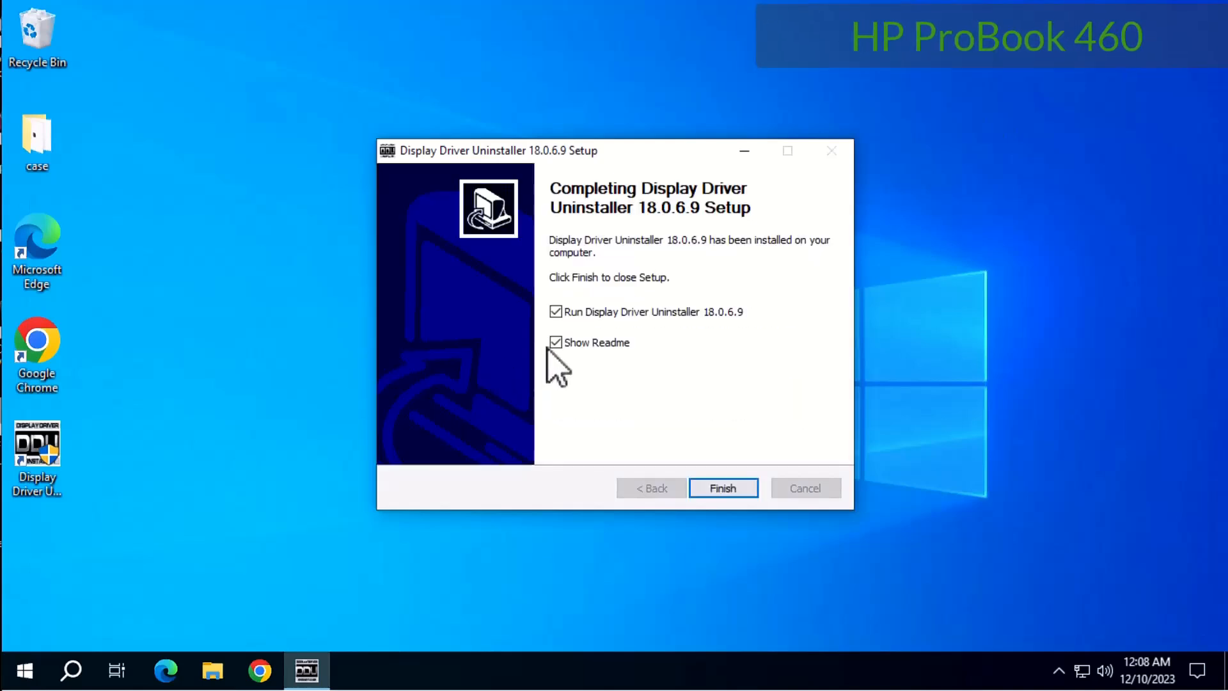
{"action": "left_click", "coordinate": [554, 342]}
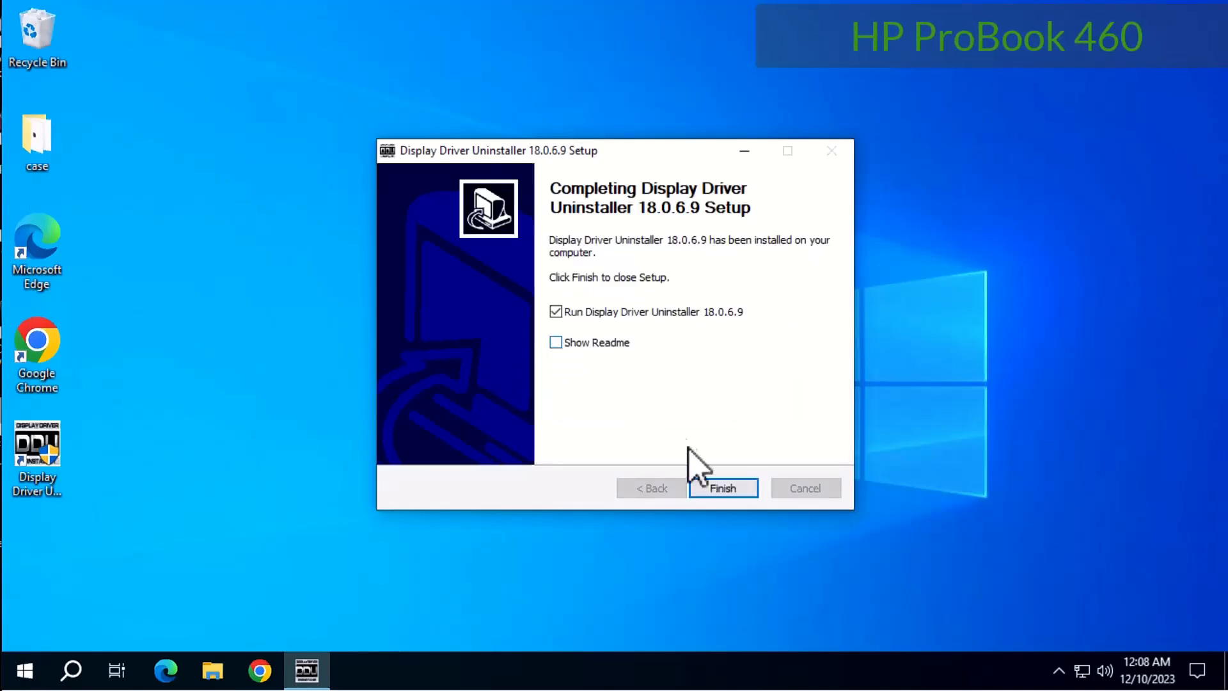
{"action": "left_click", "coordinate": [735, 492]}
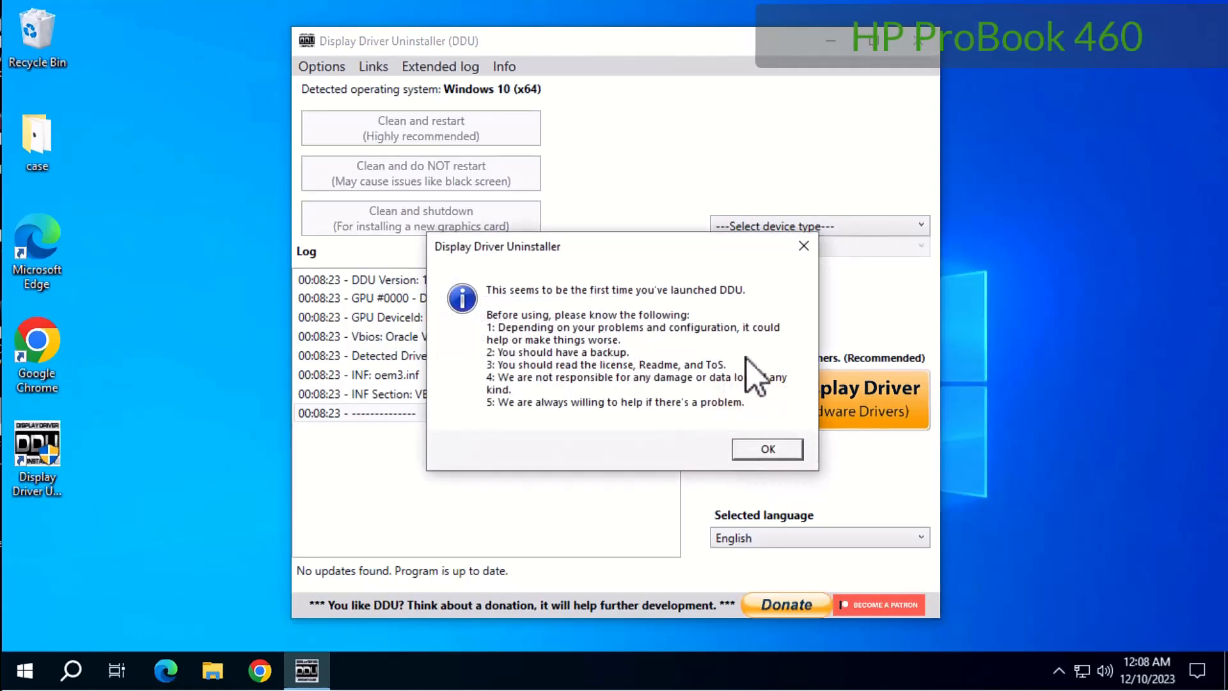
Acknowledge DDU's first-launch notice and review the general, NVIDIA, AMD, INTEL and advanced removal options
{"action": "left_click", "coordinate": [775, 453]}
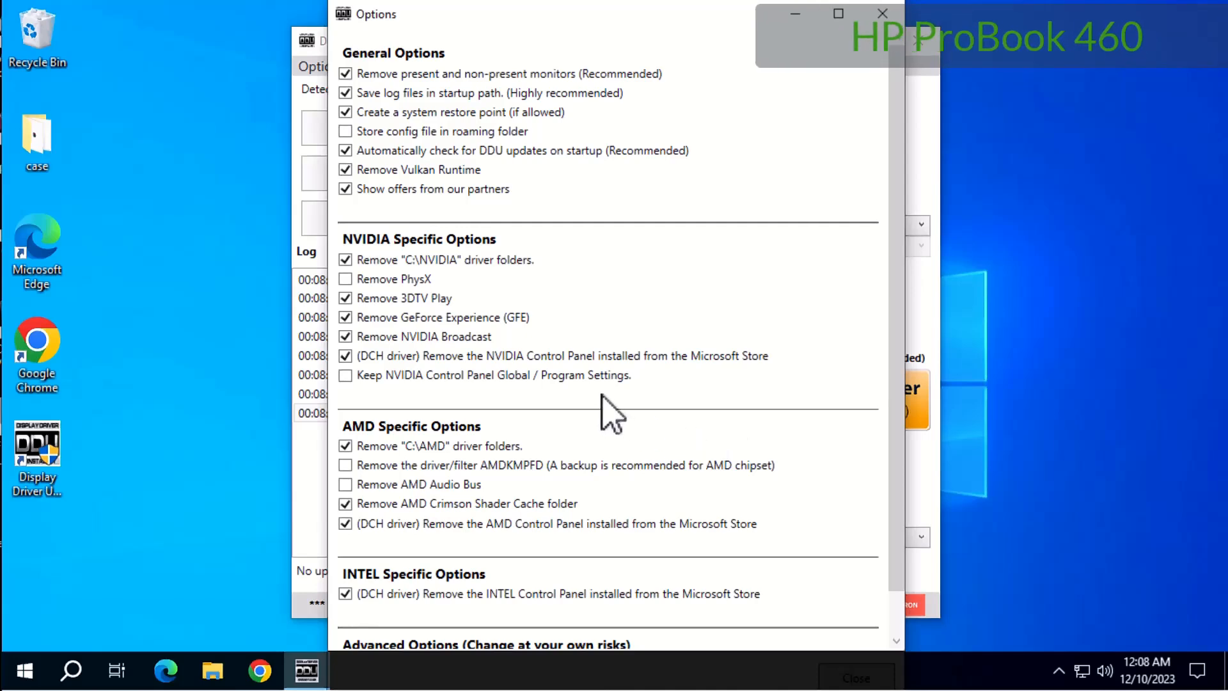
{"action": "scroll", "coordinate": [602, 400], "scroll_direction": "down", "scroll_amount": 1}
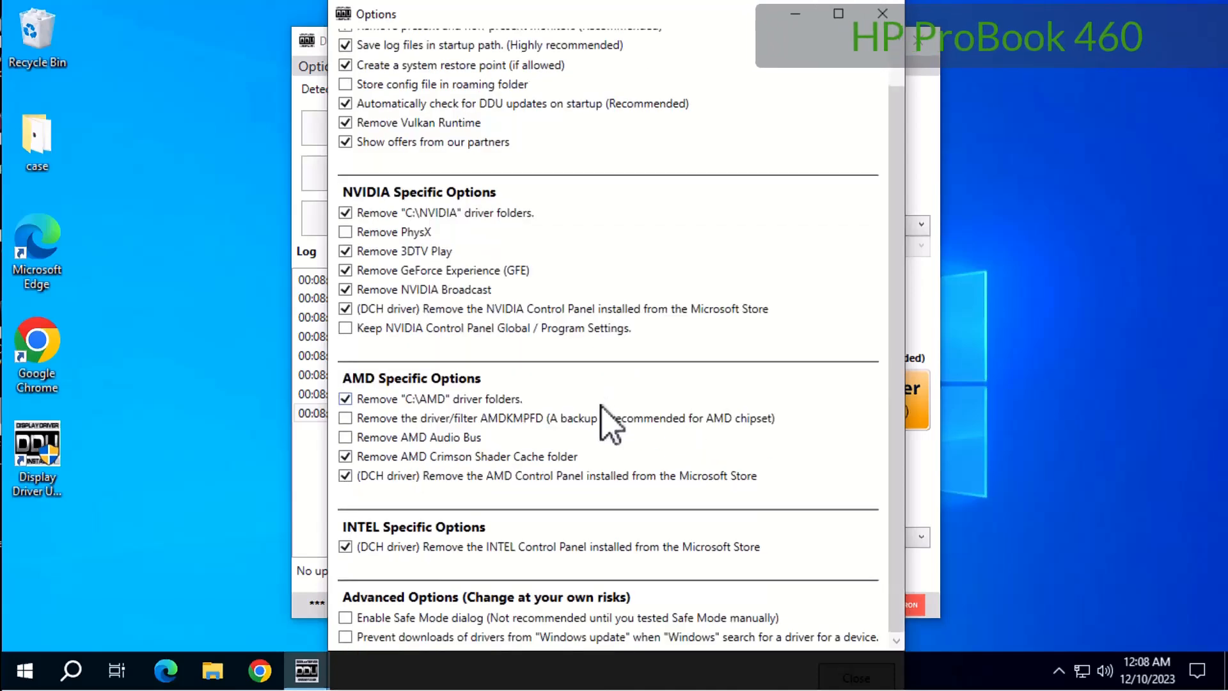
{"action": "left_click", "coordinate": [882, 13]}
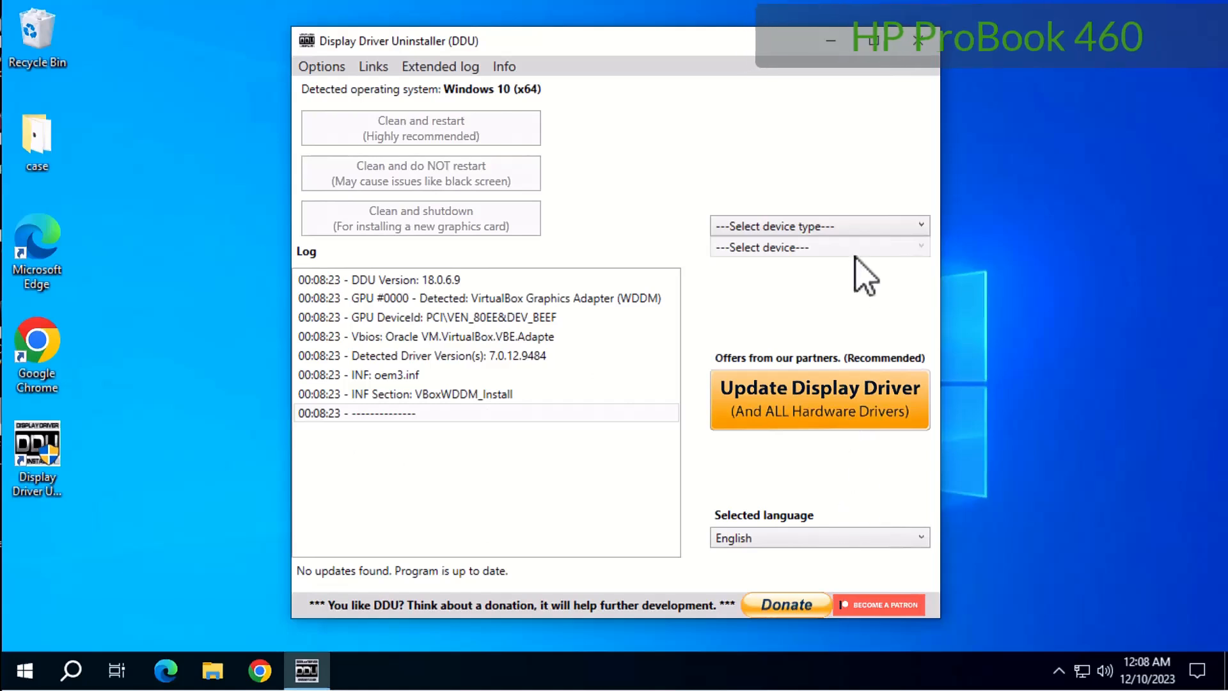
Select GPU as the device type and NVIDIA as the device in DDU, and run Clean and restart
{"action": "left_click", "coordinate": [859, 229]}
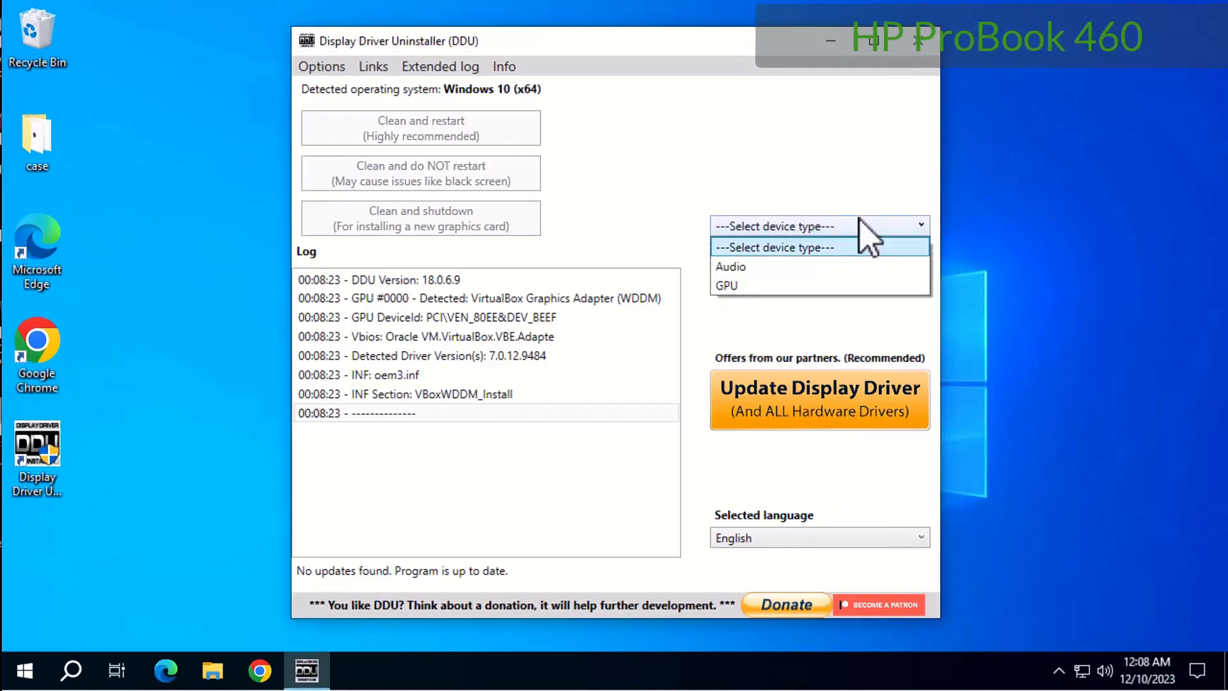
{"action": "left_click", "coordinate": [779, 282]}
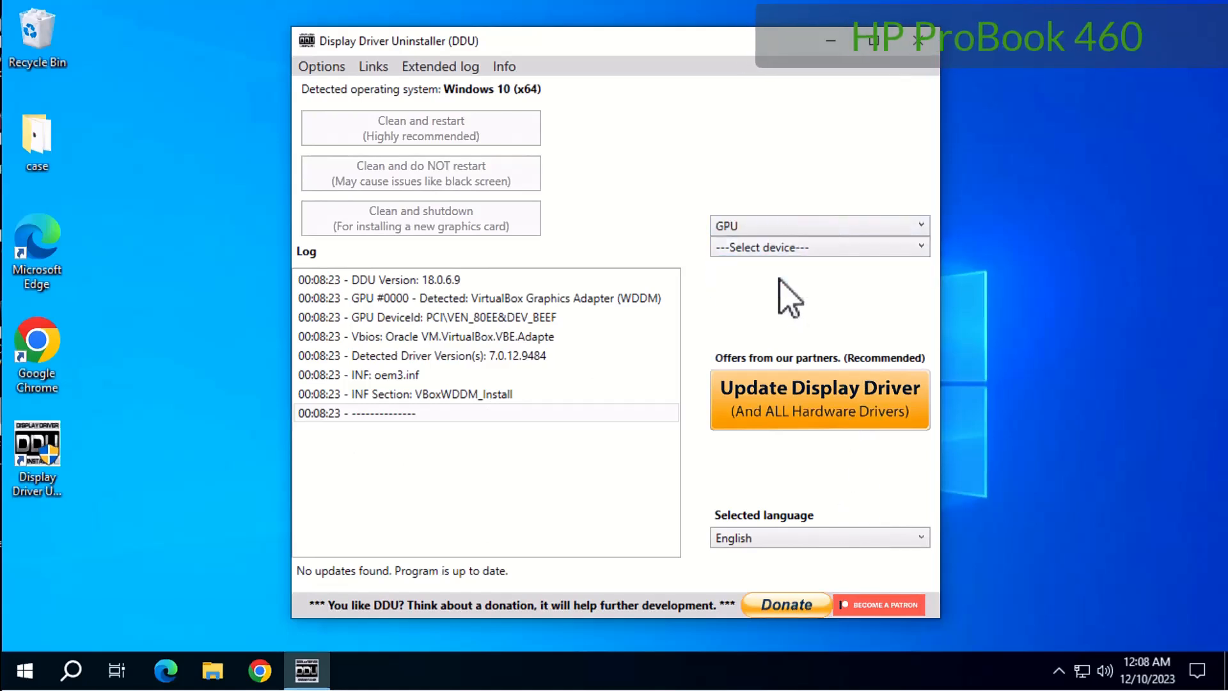
{"action": "left_click", "coordinate": [801, 249]}
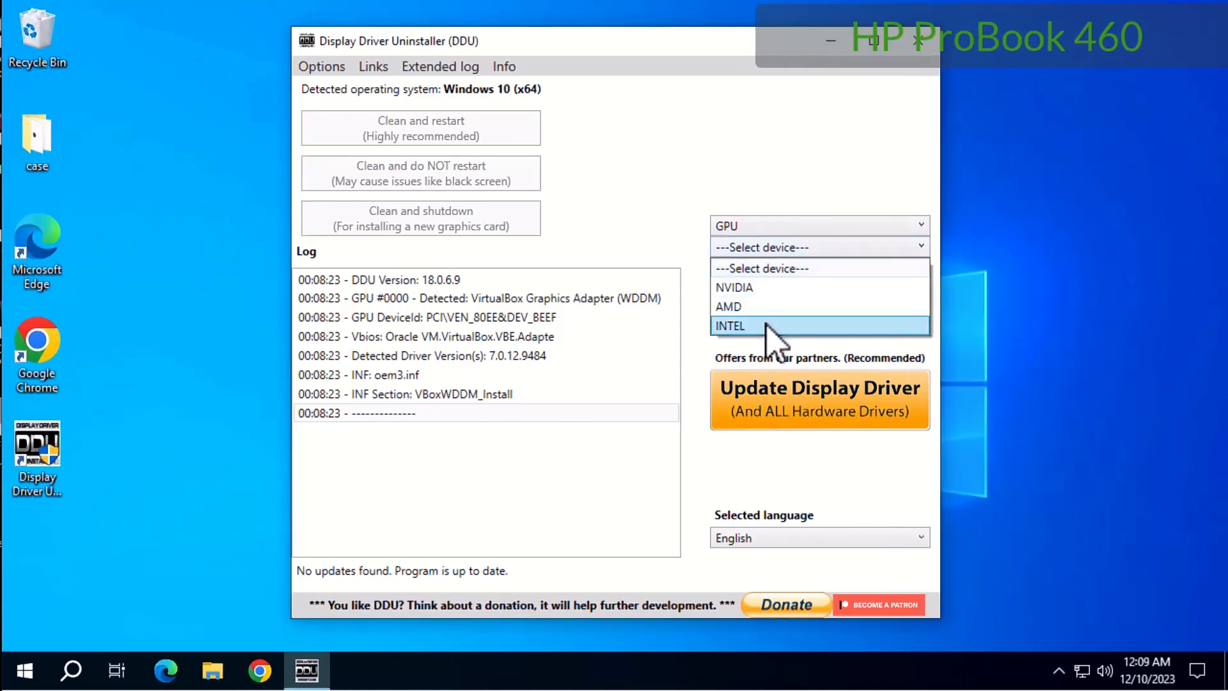
{"action": "left_click", "coordinate": [776, 288]}
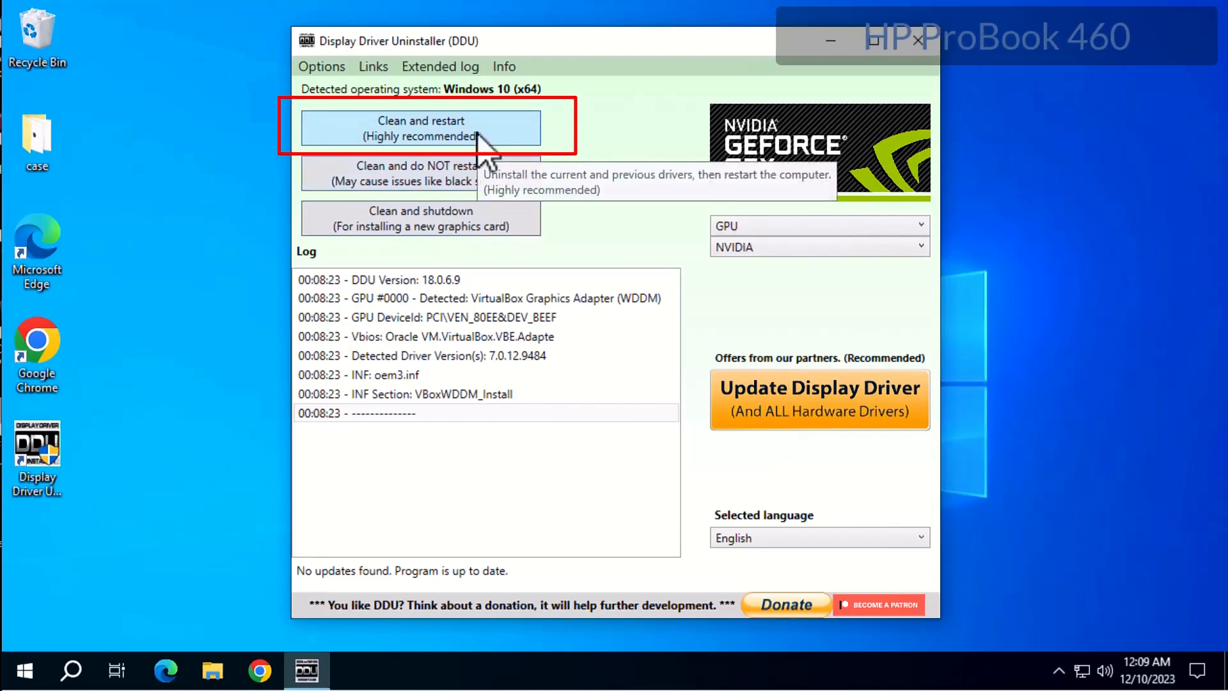
{"action": "left_click", "coordinate": [451, 136]}
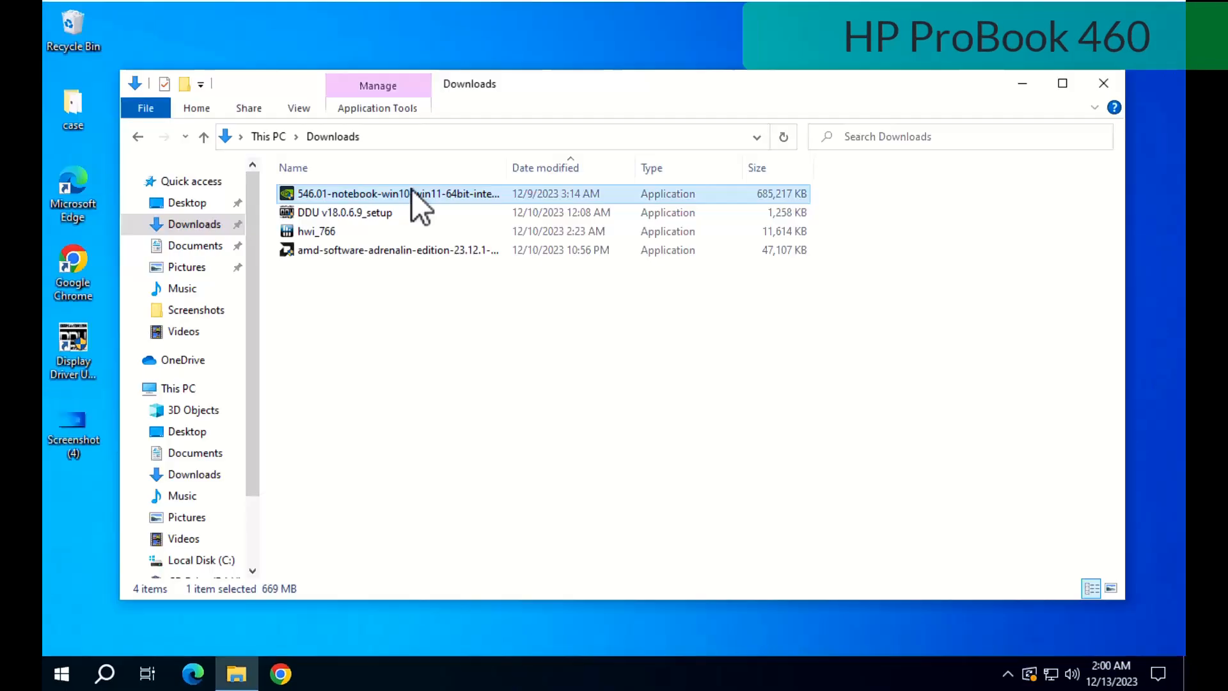
Run the downloaded NVIDIA 546.01, AMD Adrenalin 23.12.1 and Intel gfx_win_101.5074 installers, accepting the default folders for NVIDIA and AMD
{"action": "double_click", "coordinate": [412, 192]}
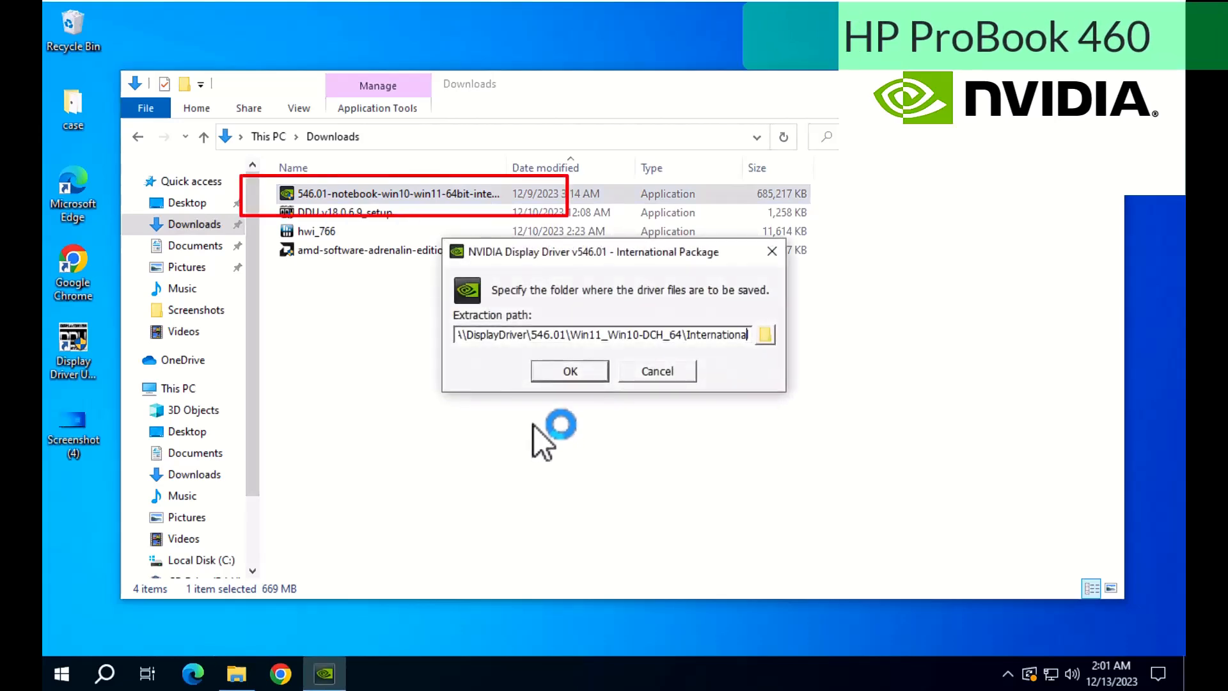
{"action": "left_click", "coordinate": [561, 368]}
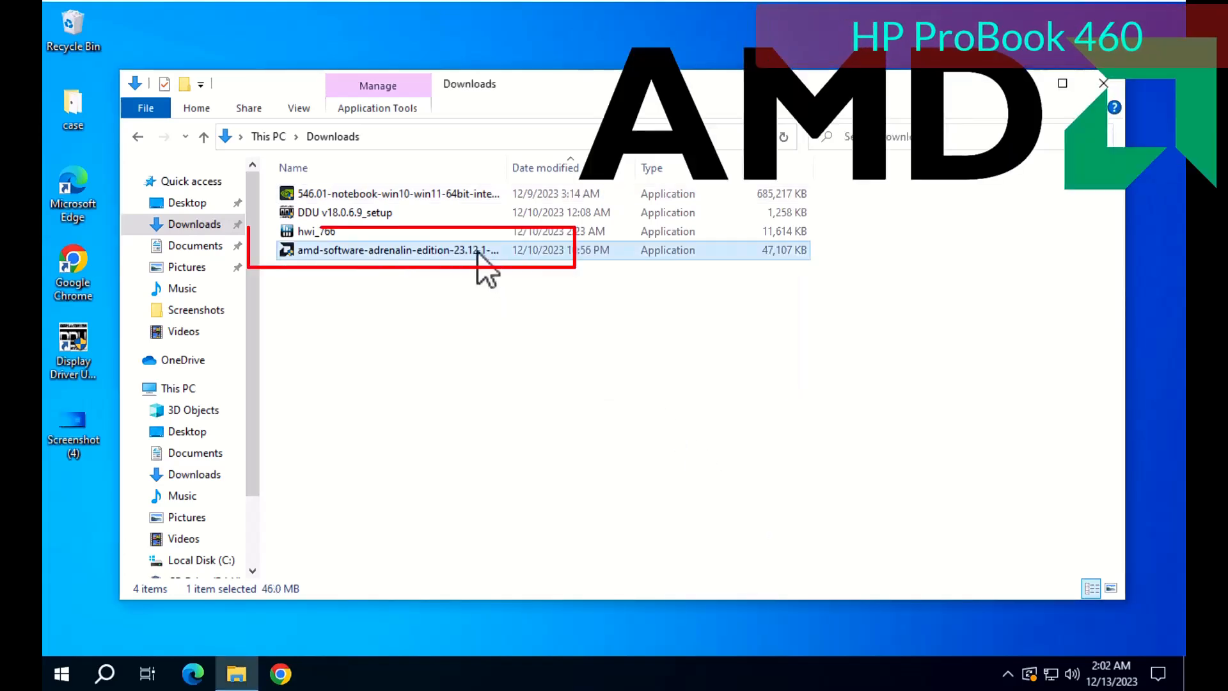
{"action": "double_click", "coordinate": [480, 252]}
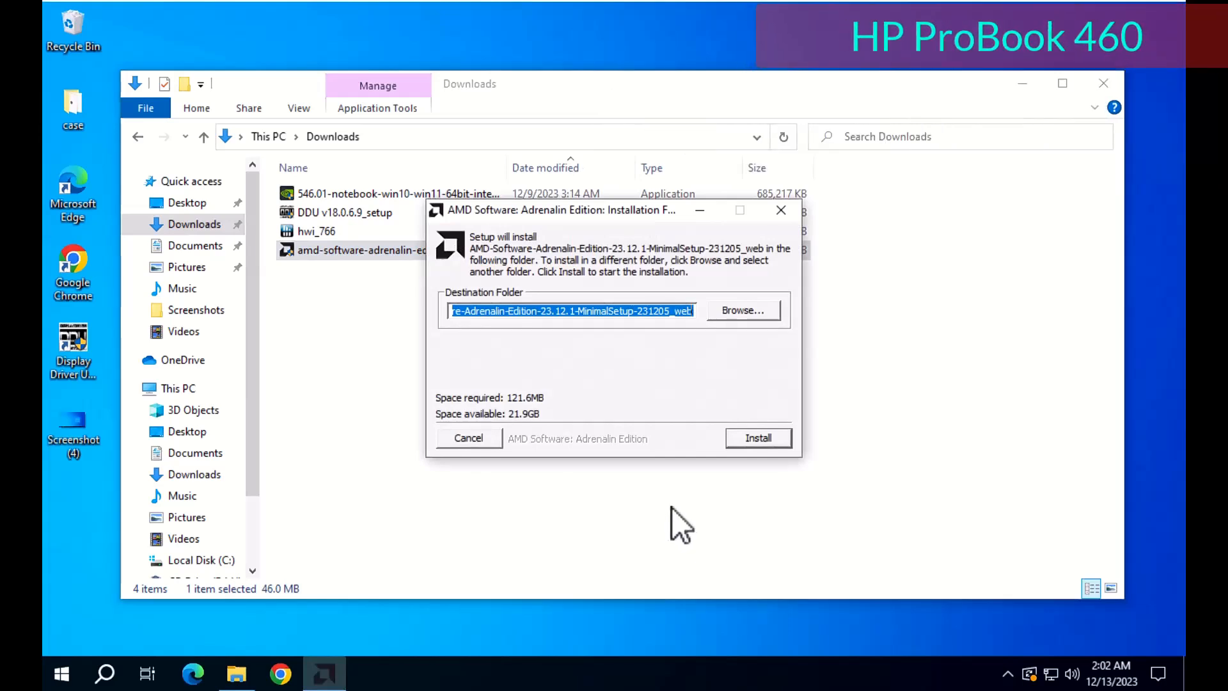
{"action": "left_click", "coordinate": [761, 437]}
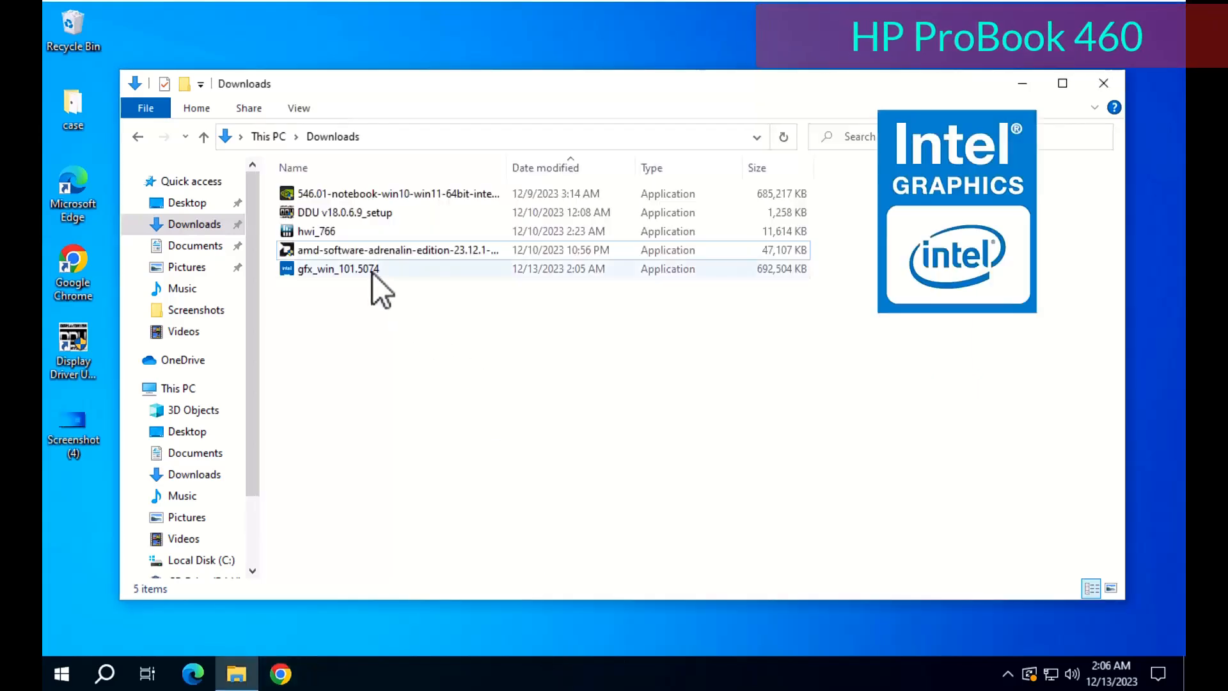
{"action": "double_click", "coordinate": [394, 274]}
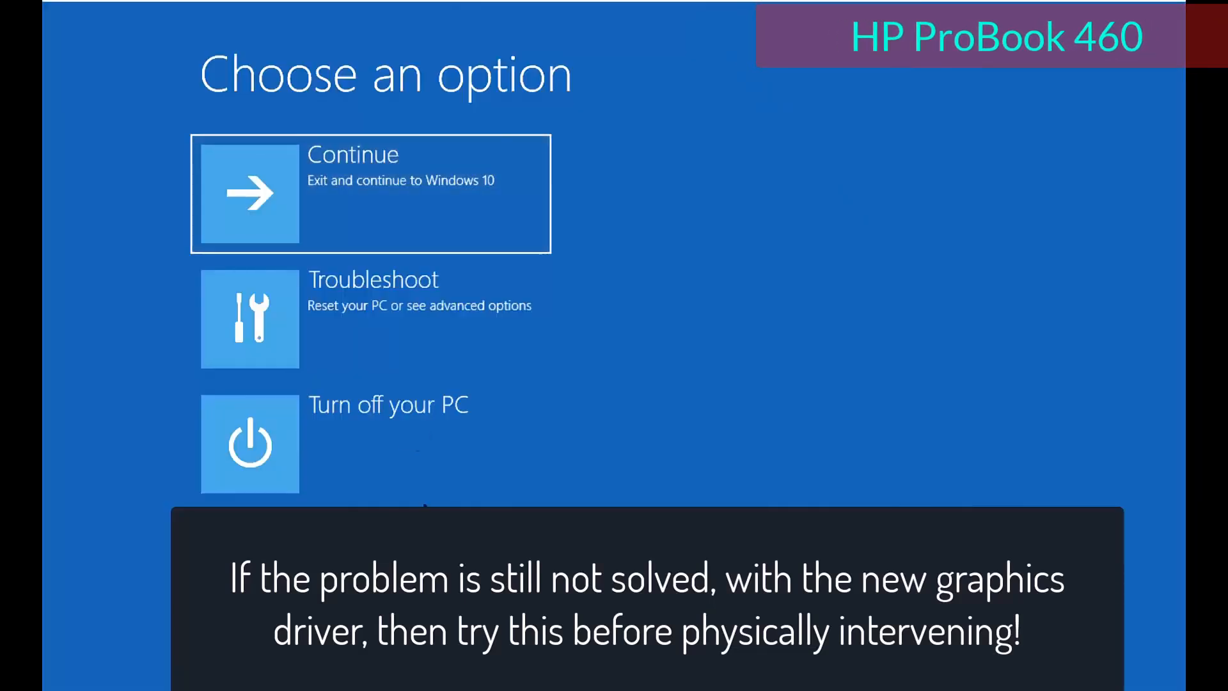
In the recovery environment's advanced troubleshooting options, look for a system image backup to restore, check the Advanced choices, and exit the wizard
{"action": "left_click", "coordinate": [408, 312]}
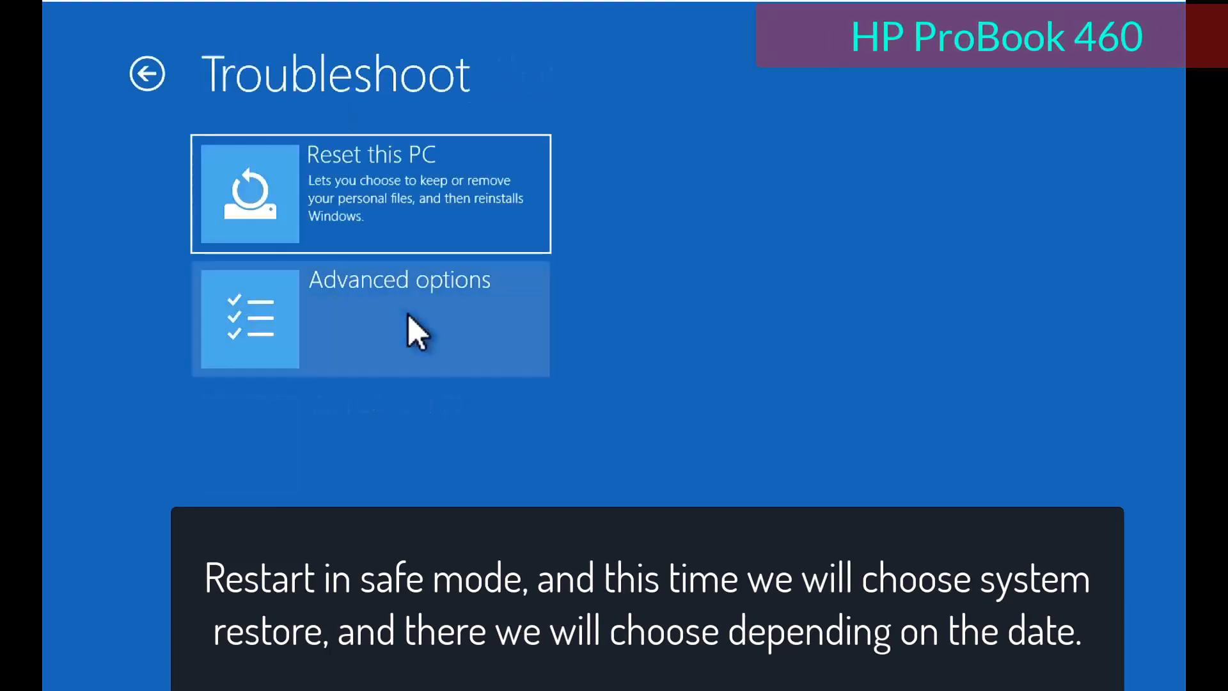
{"action": "left_click", "coordinate": [381, 309]}
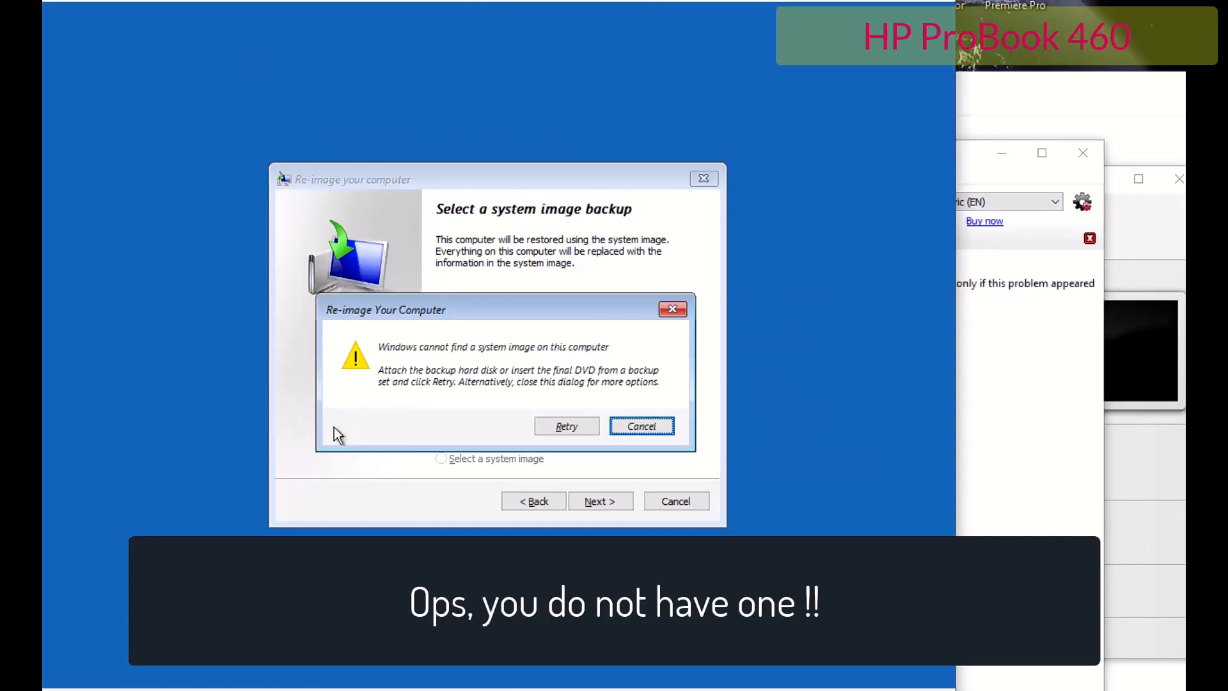
{"action": "left_click", "coordinate": [658, 425]}
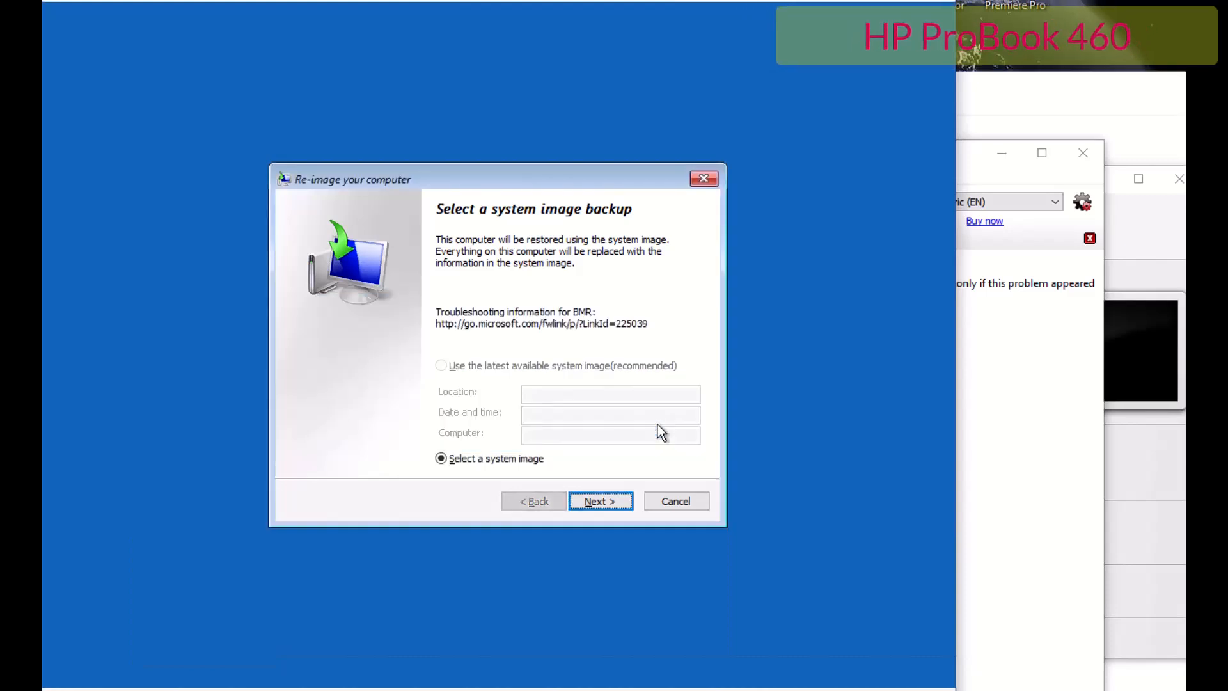
{"action": "left_click", "coordinate": [617, 501]}
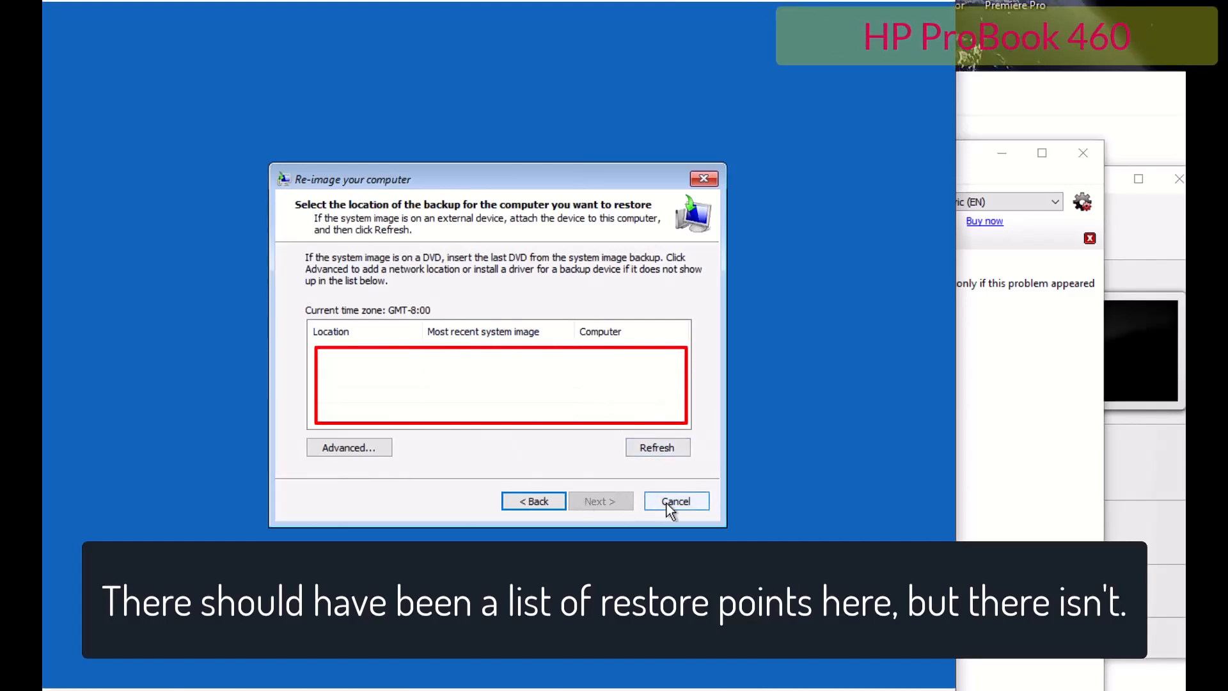
{"action": "left_click", "coordinate": [347, 447]}
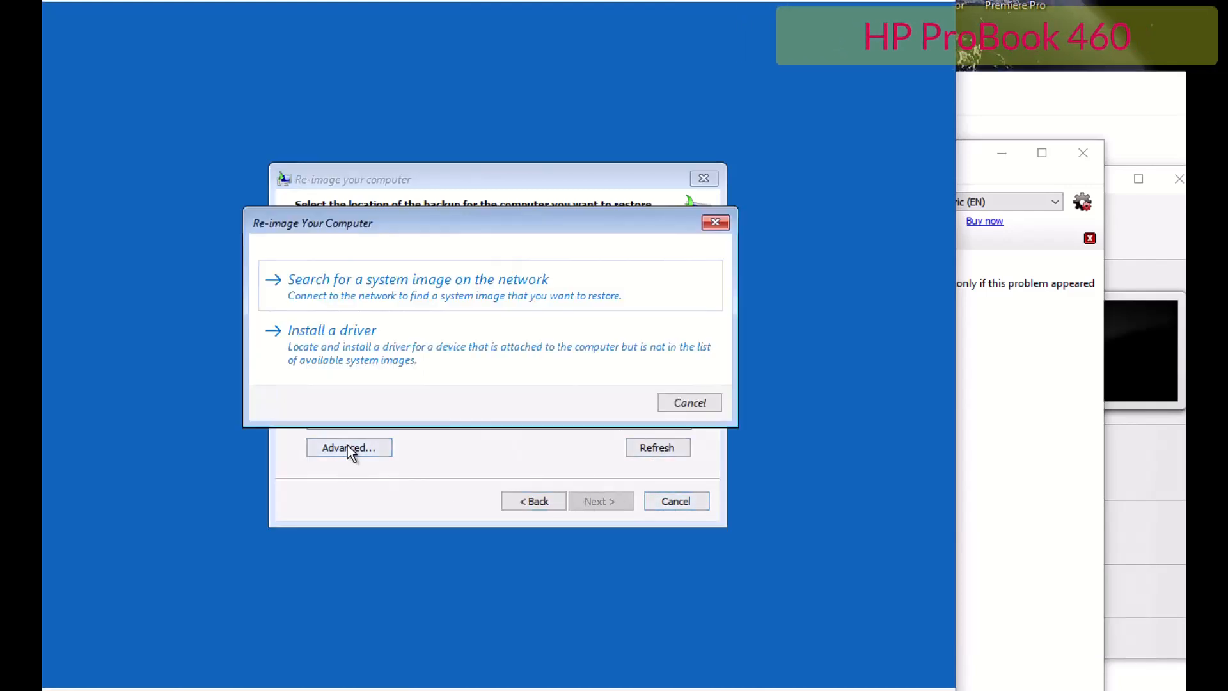
{"action": "left_click", "coordinate": [718, 222]}
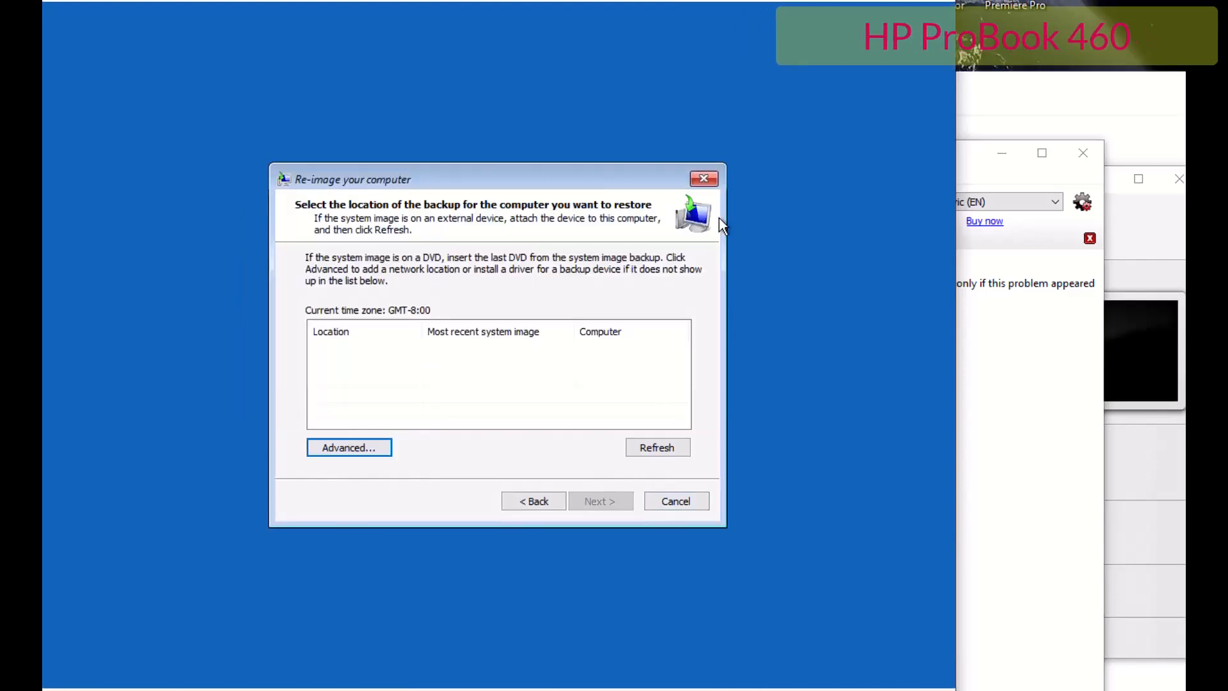
{"action": "left_click", "coordinate": [707, 181]}
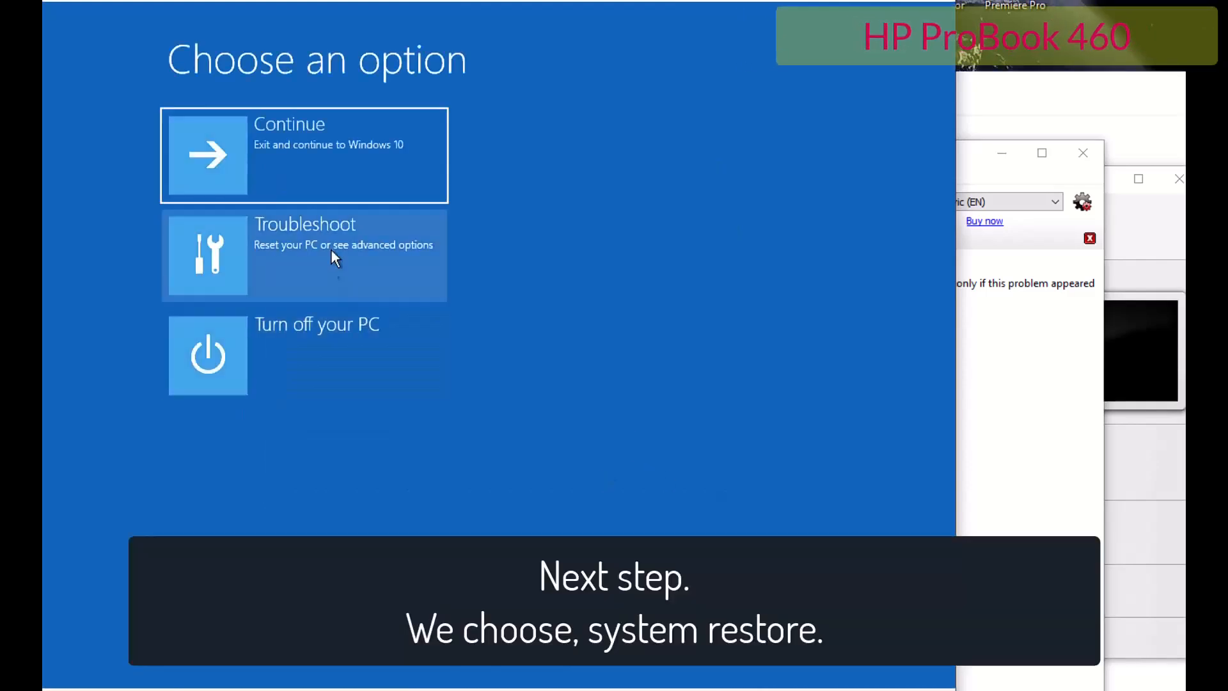
Open System Restore from the advanced troubleshooting options to check for available restore points
{"action": "left_click", "coordinate": [366, 255]}
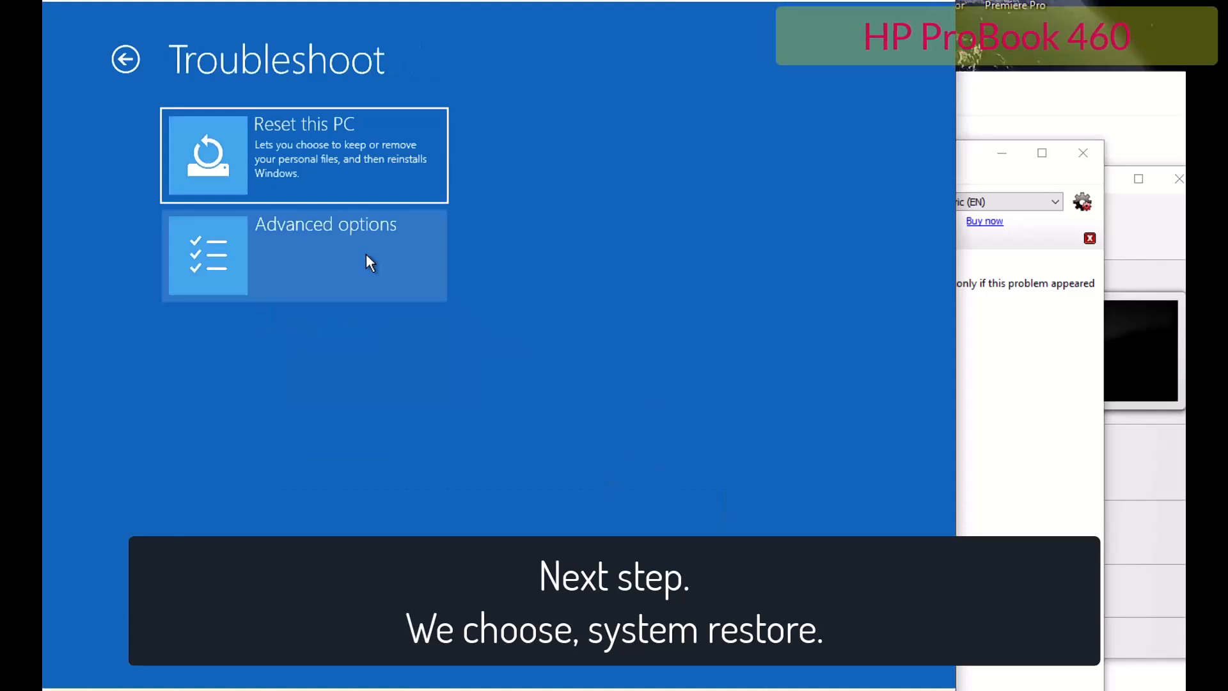
{"action": "left_click", "coordinate": [366, 255]}
{"action": "left_click", "coordinate": [603, 251]}
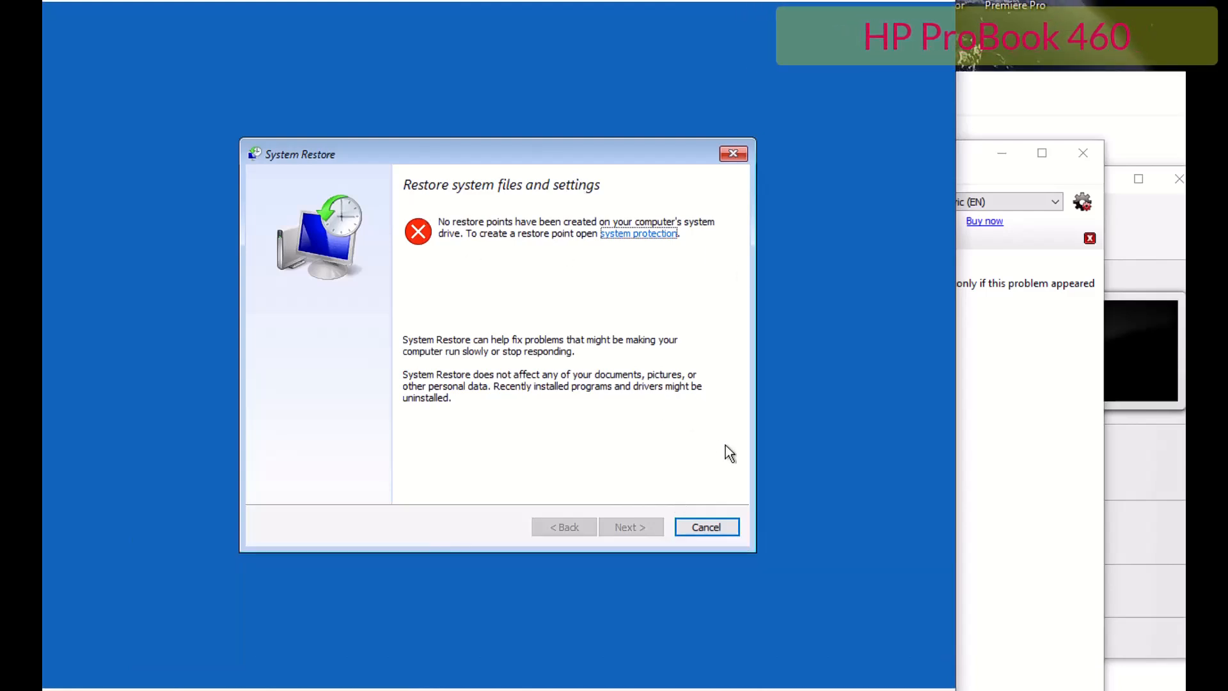
Cancel System Restore and open Uninstall Updates from the advanced troubleshooting options
{"action": "left_click", "coordinate": [716, 532]}
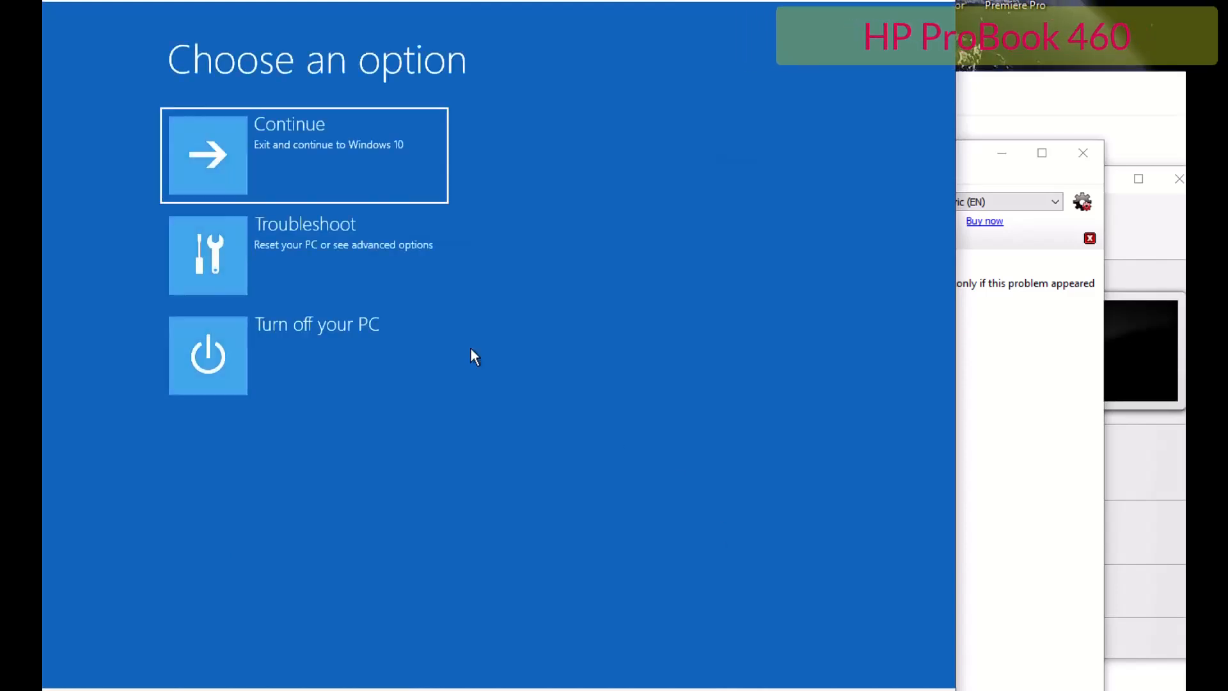
{"action": "left_click", "coordinate": [352, 253]}
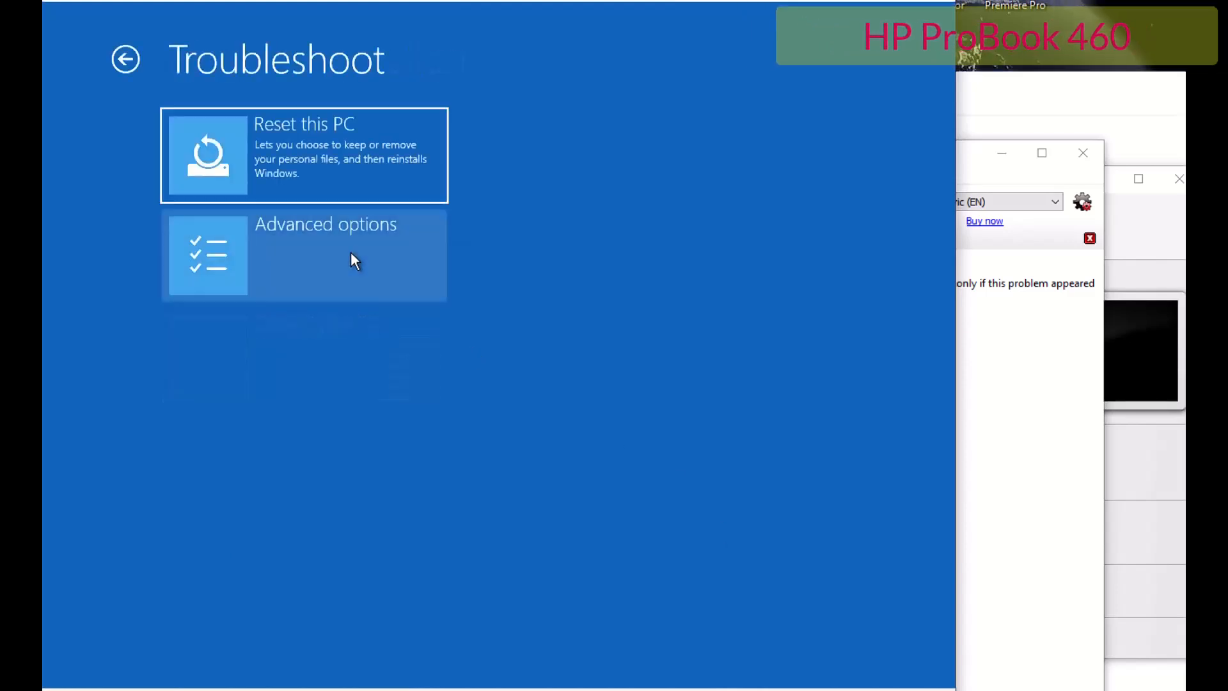
{"action": "left_click", "coordinate": [344, 250]}
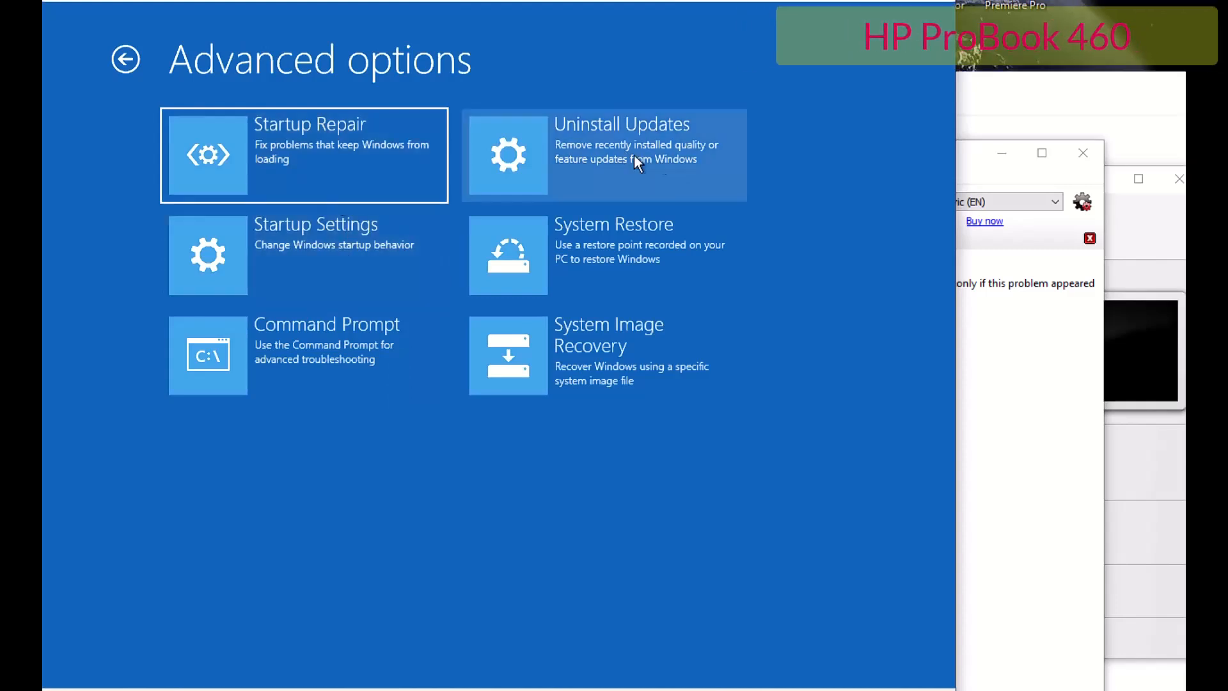
{"action": "left_click", "coordinate": [669, 143]}
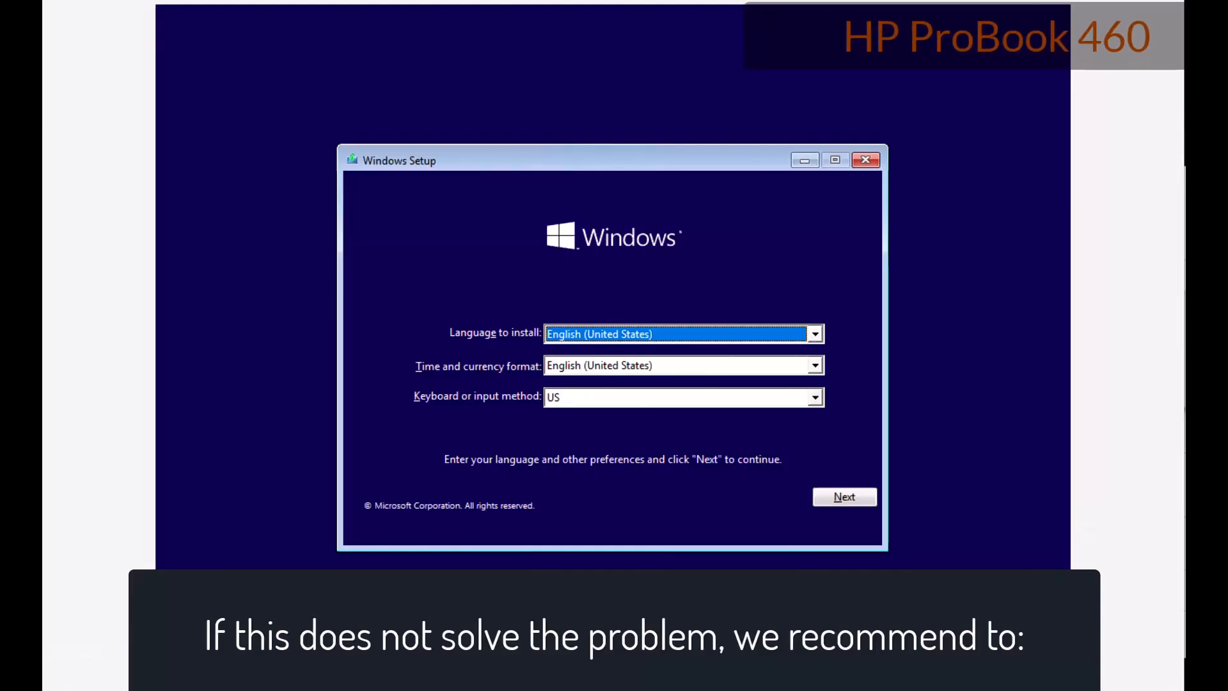
Start a custom installation of Windows 10 Pro x64 without a product key, accepting the English (United States) language and US keyboard
{"action": "left_click", "coordinate": [846, 493]}
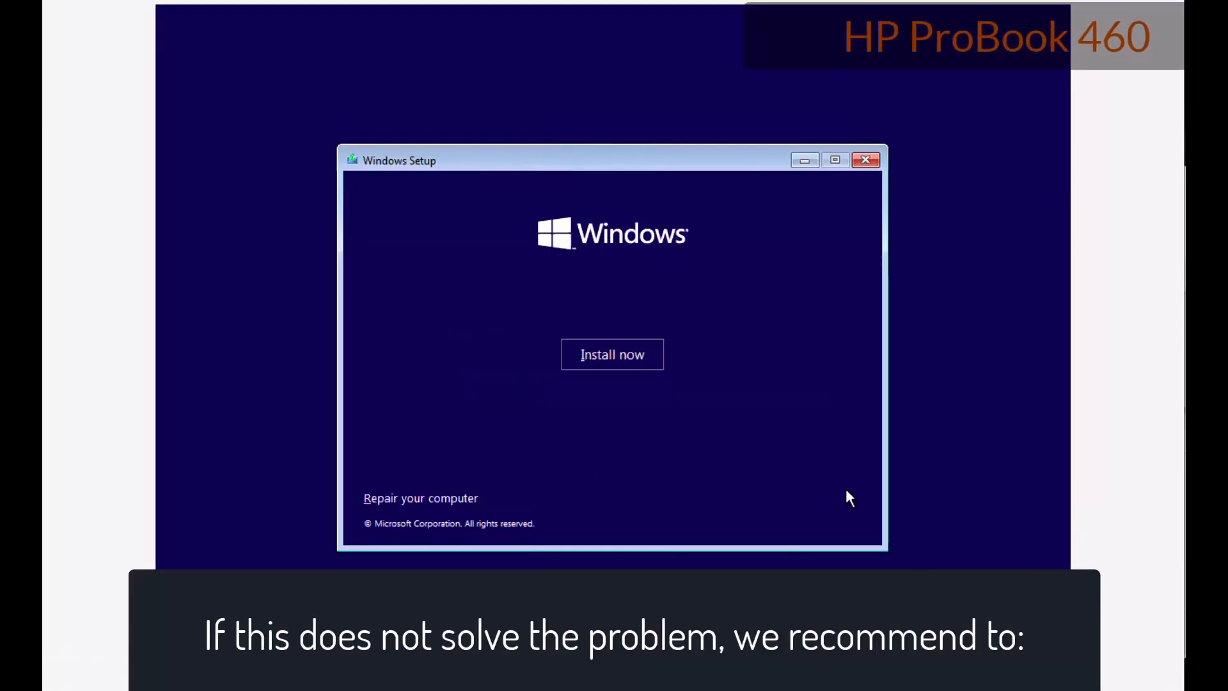
{"action": "left_click", "coordinate": [590, 351]}
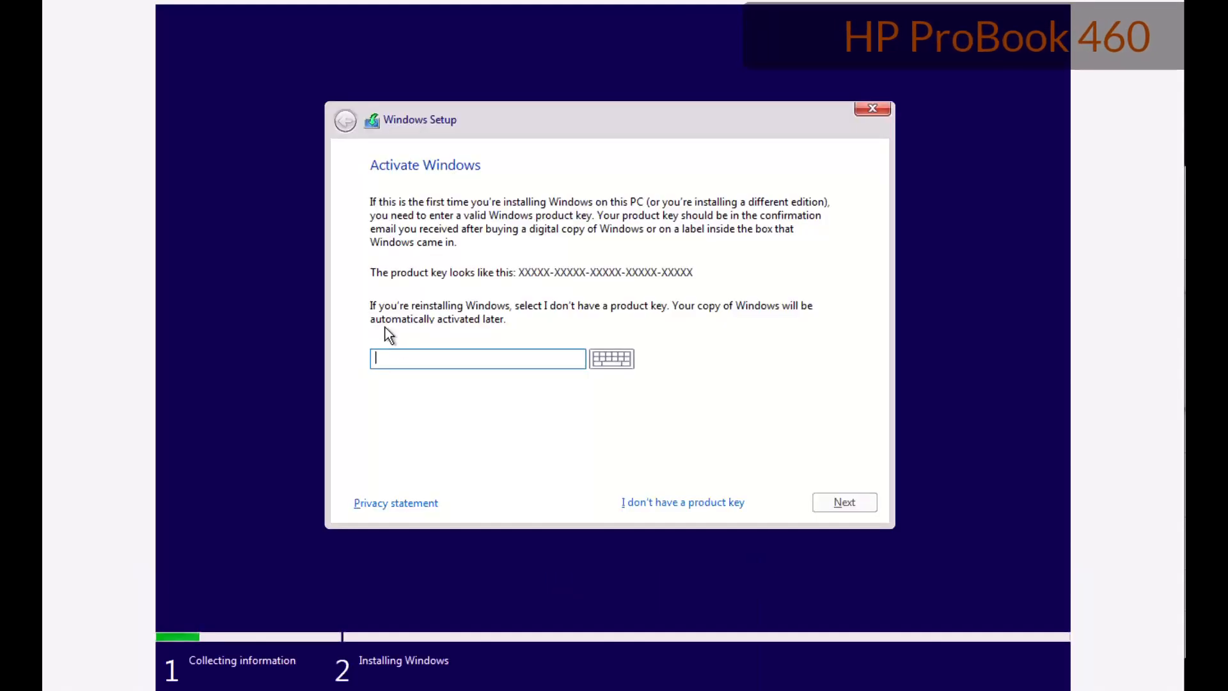
{"action": "left_click", "coordinate": [683, 502]}
{"action": "left_click", "coordinate": [516, 314]}
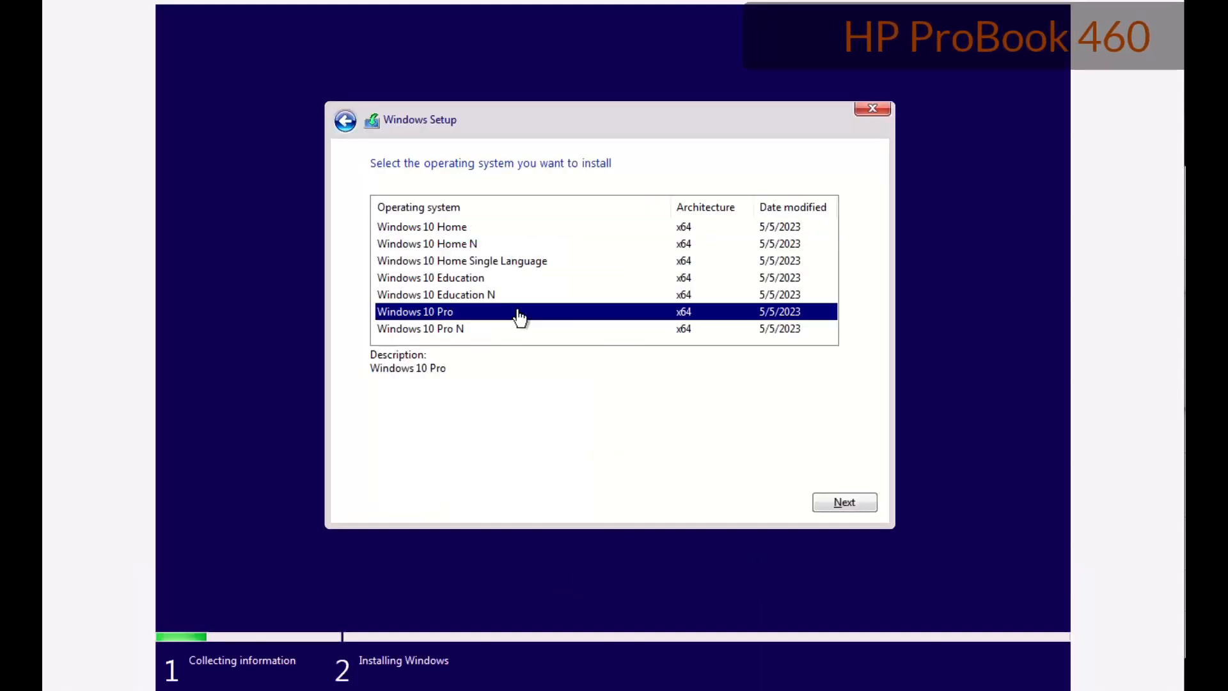
{"action": "left_click", "coordinate": [854, 501]}
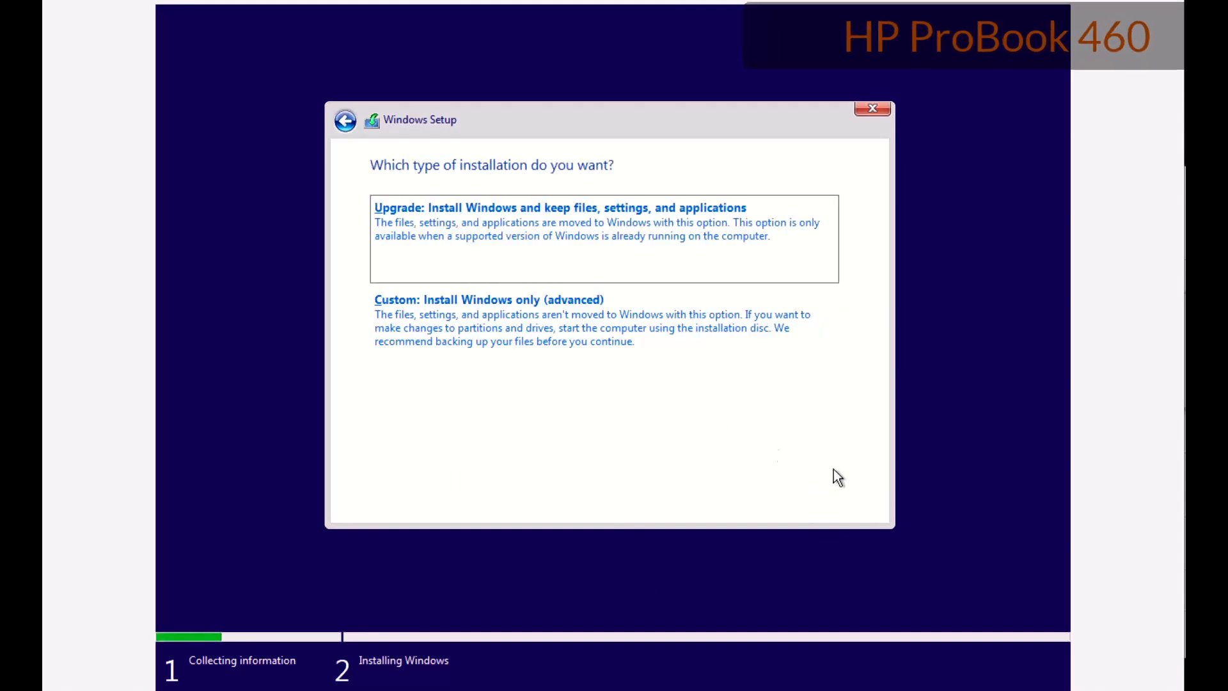
{"action": "left_click", "coordinate": [551, 332]}
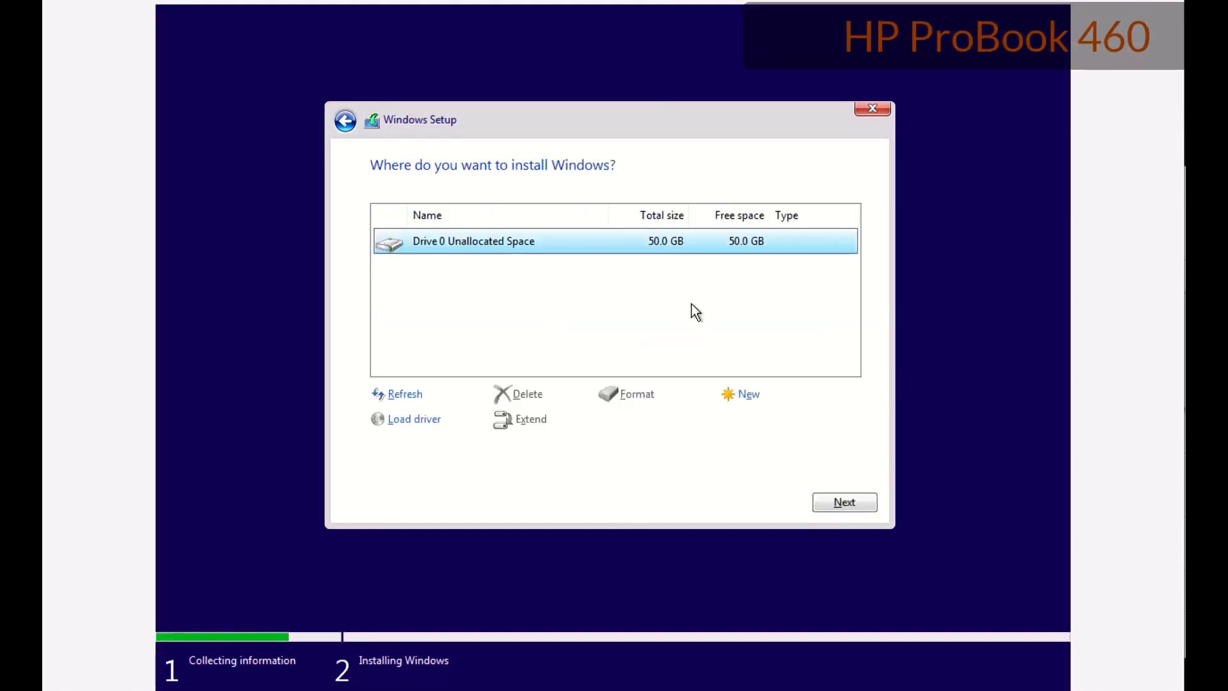
Create a 51200 MB partition from Drive 0's unallocated space, accepting the additional system partition
{"action": "left_click", "coordinate": [746, 395]}
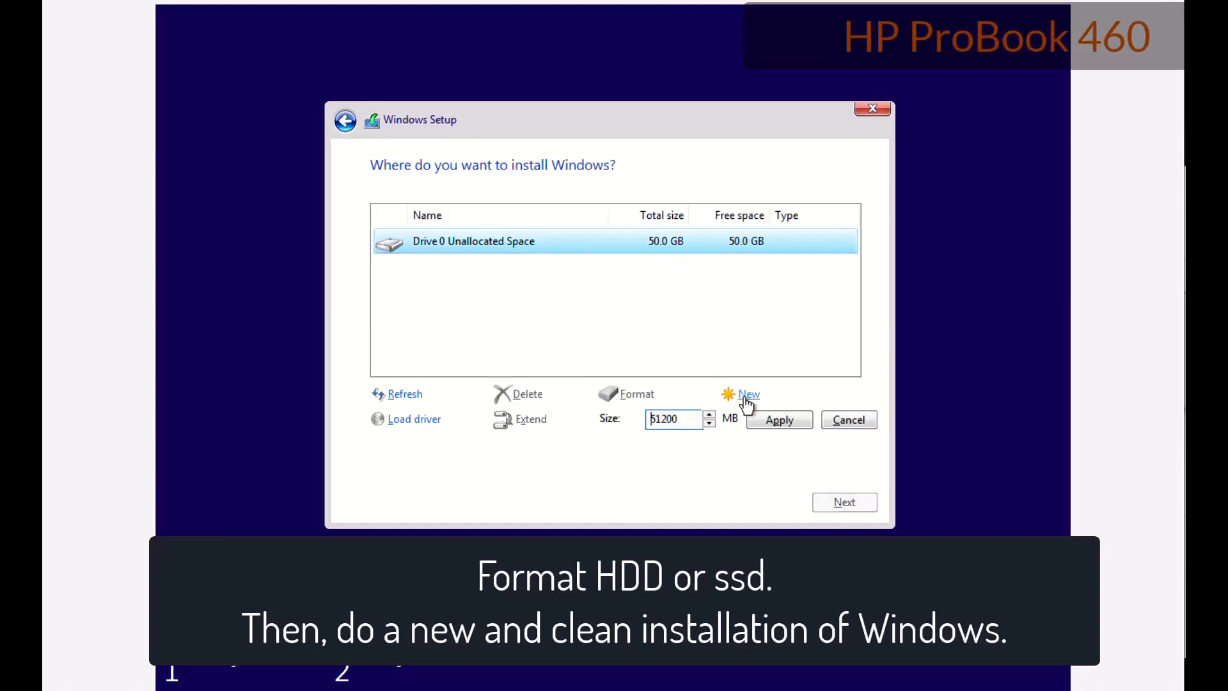
{"action": "left_click", "coordinate": [779, 419]}
{"action": "left_click", "coordinate": [730, 420]}
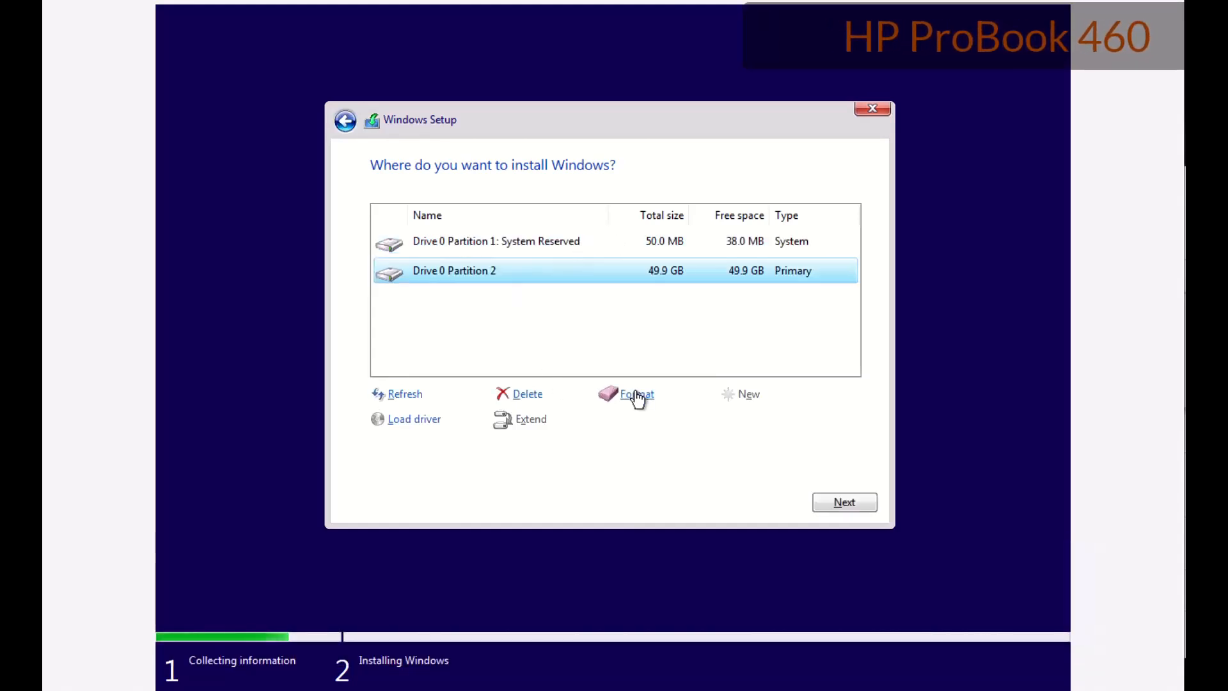
Format the primary Drive 0 Partition 2 and start installing Windows on it
{"action": "left_click", "coordinate": [637, 396]}
{"action": "left_click", "coordinate": [732, 421]}
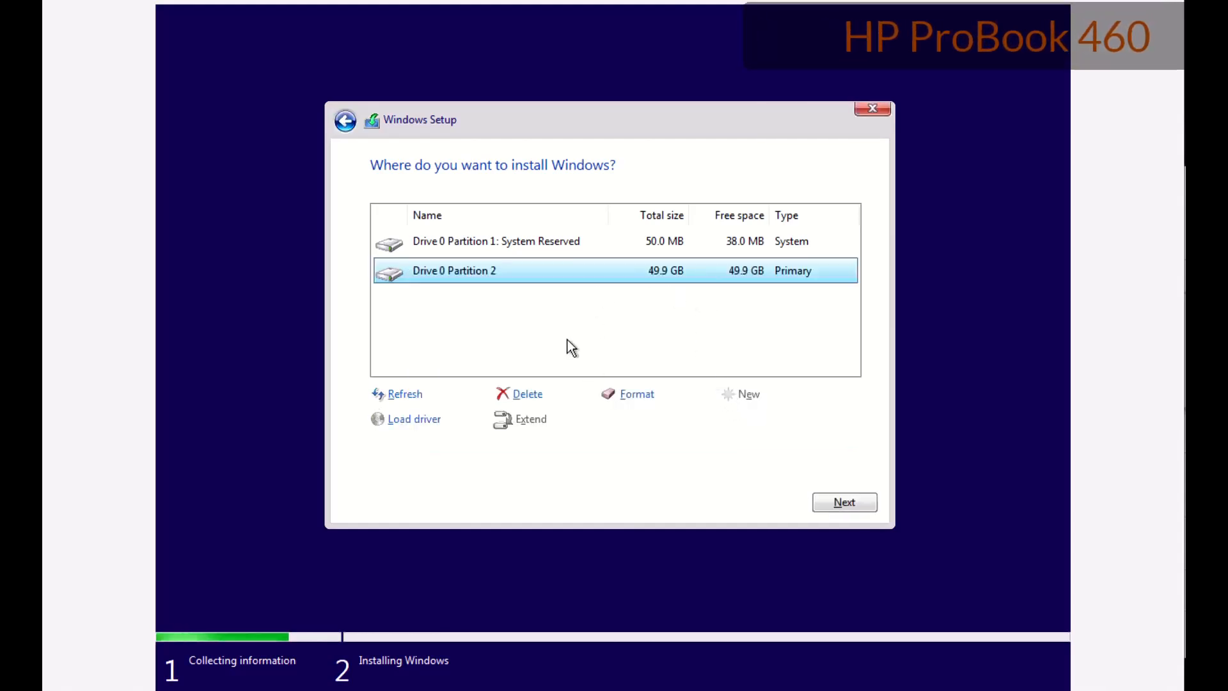
{"action": "left_click", "coordinate": [848, 505]}
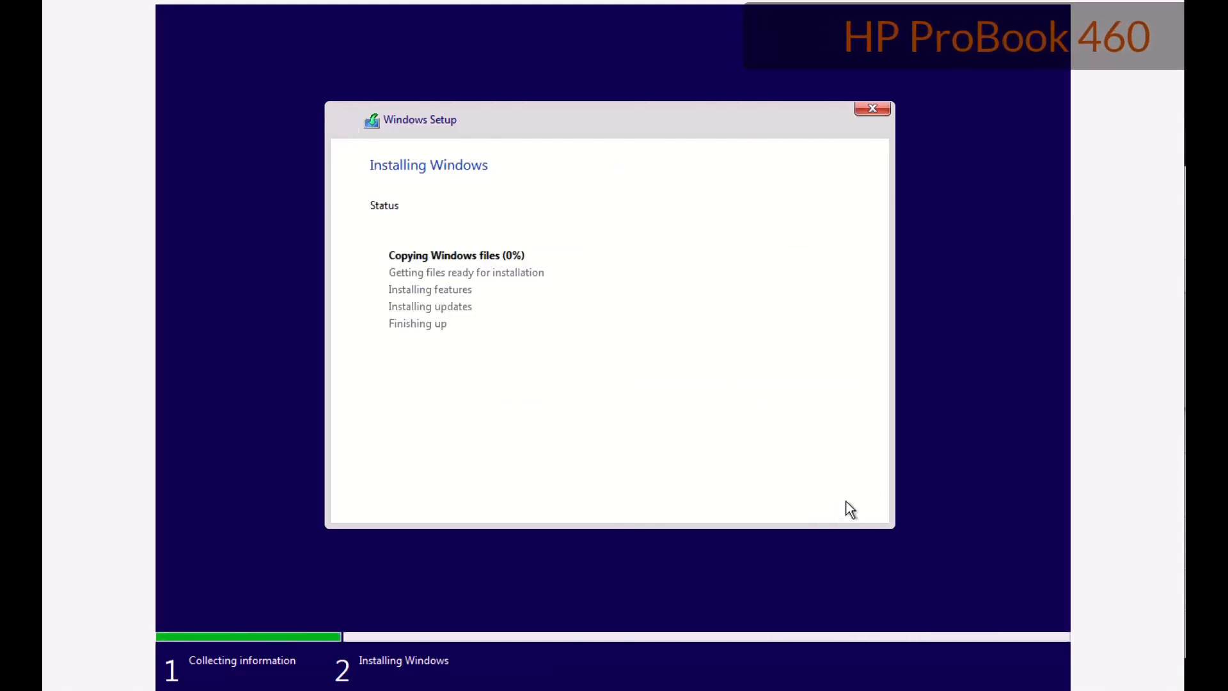